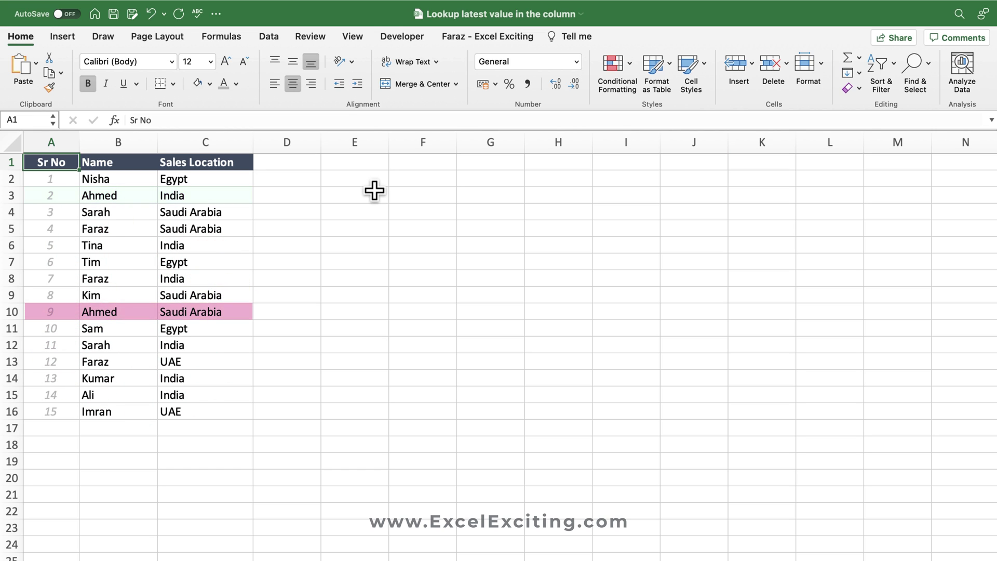
Enter Ahmed as the lookup name in E2
click(374, 178)
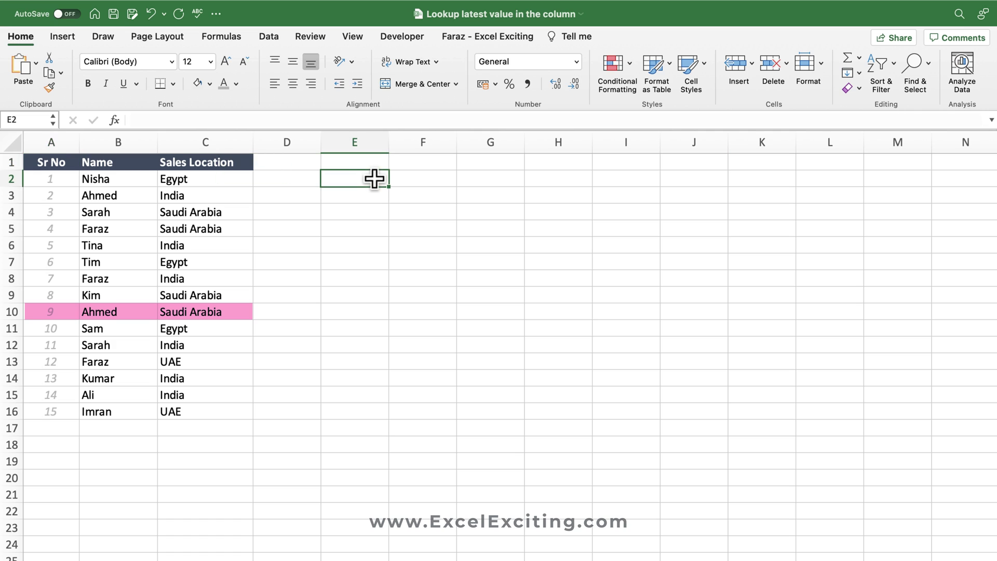
text(Ahmed)
key(Tab)
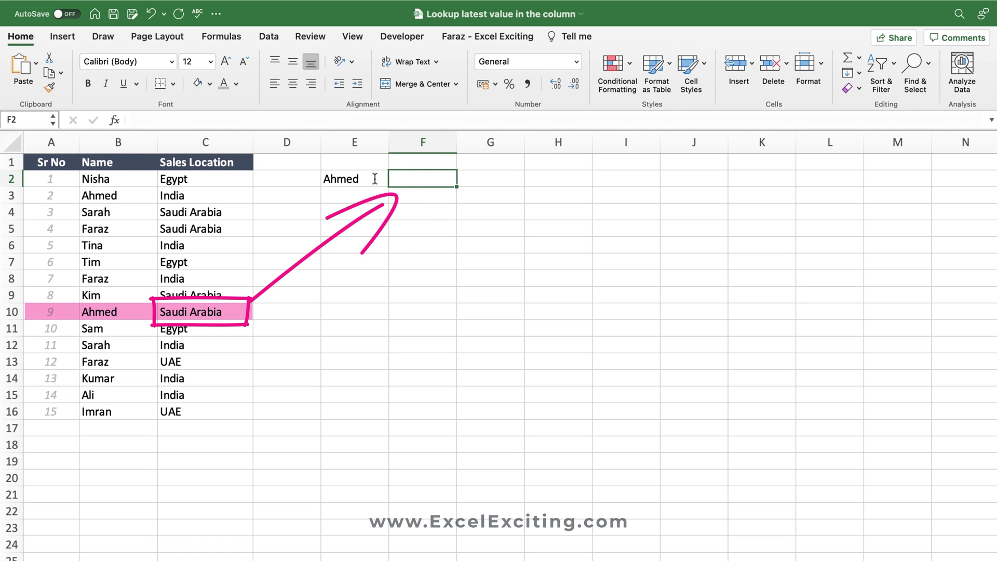
In F2, enter =E2=$B$2:$B$16 so TRUE/FALSE matches spill down F2:F16
text(=)
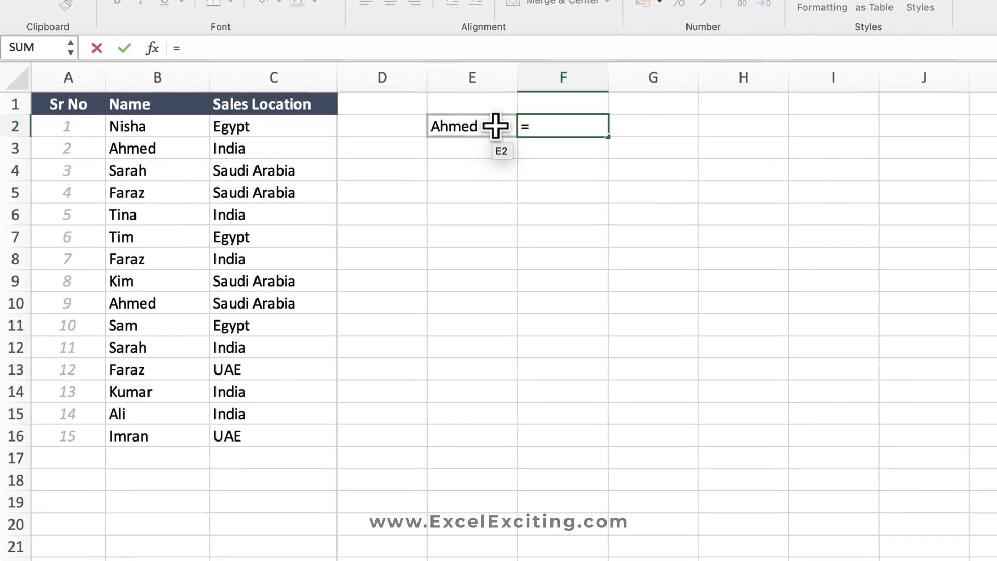
click(478, 125)
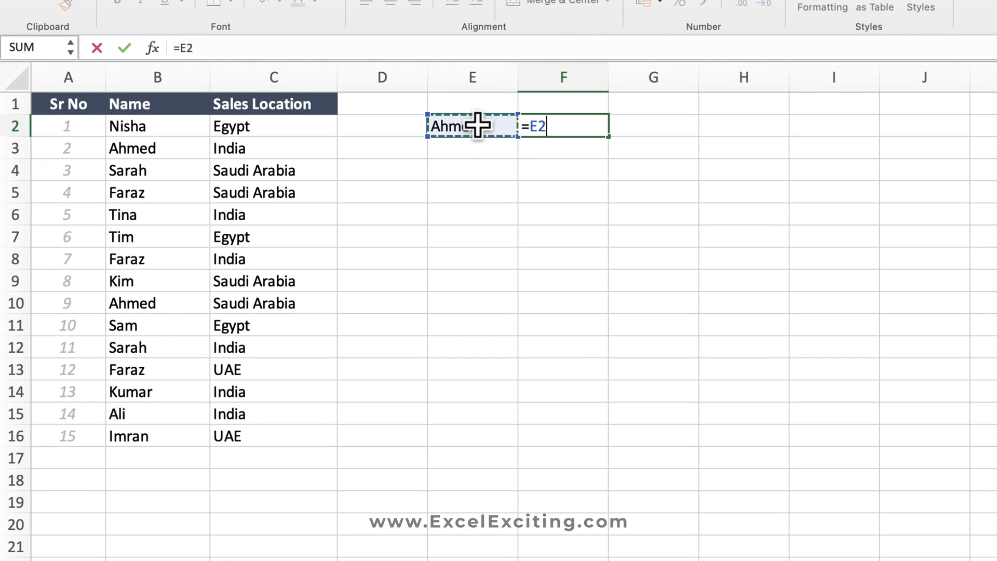
text(=)
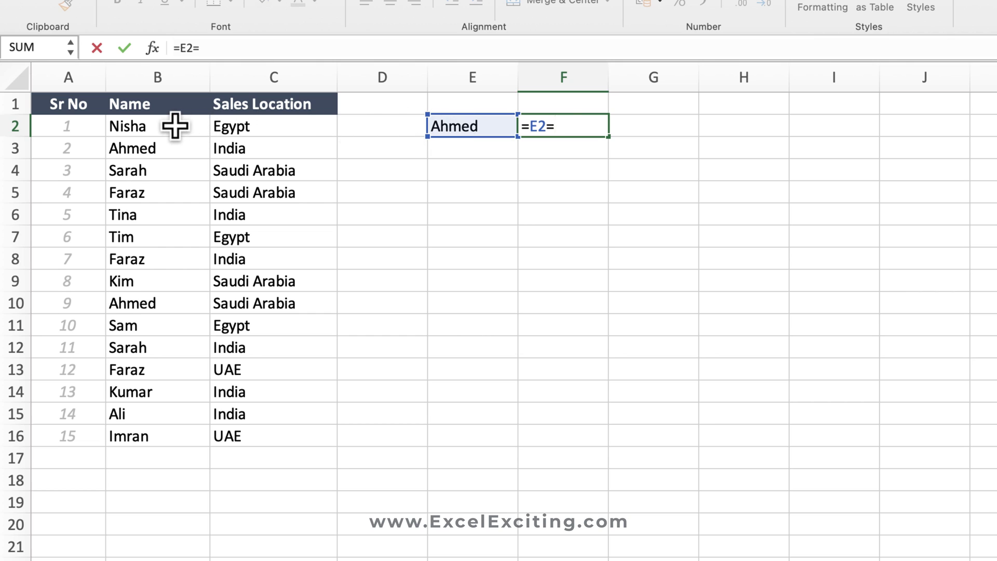
drag(173, 127, 168, 434)
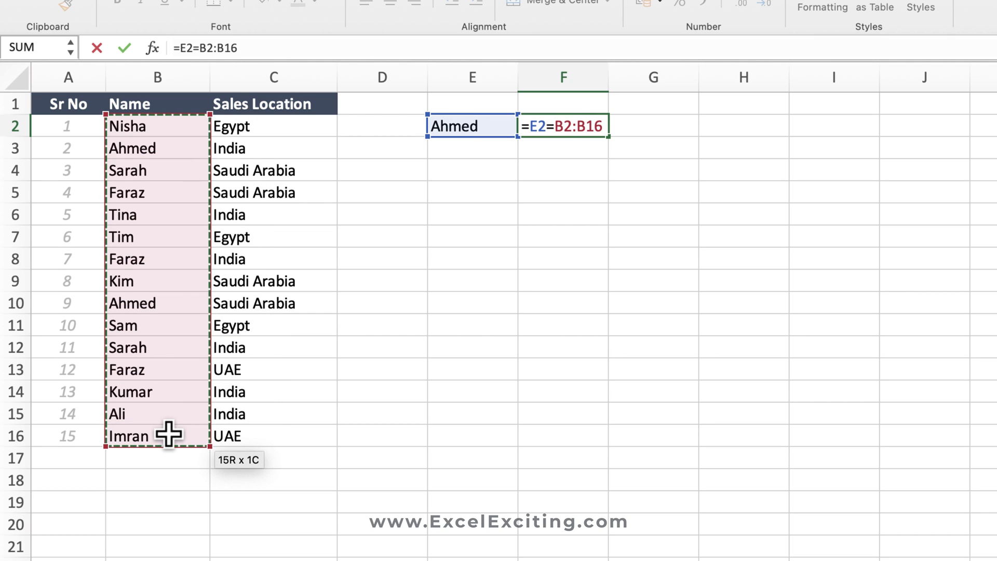
key(F4)
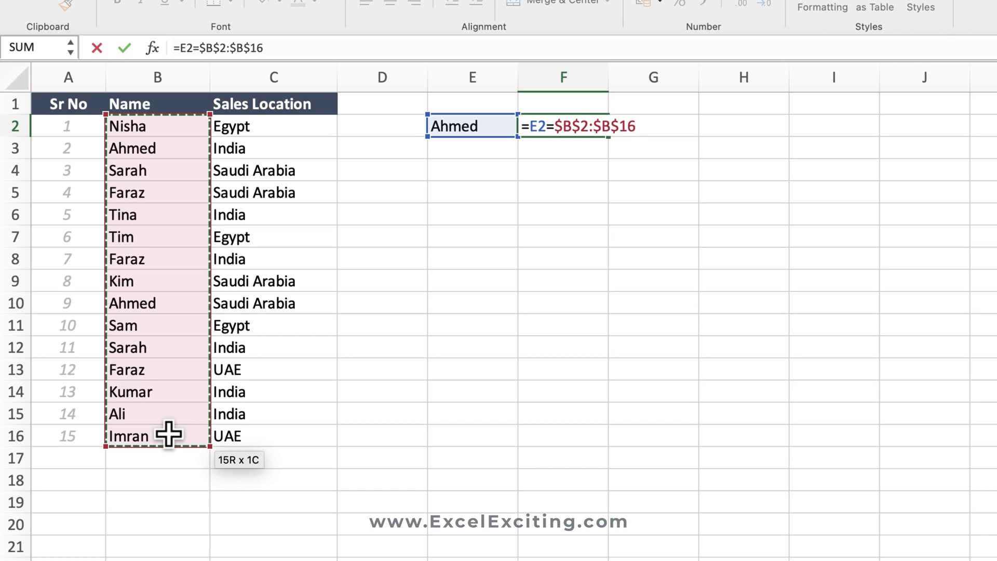
key(Return)
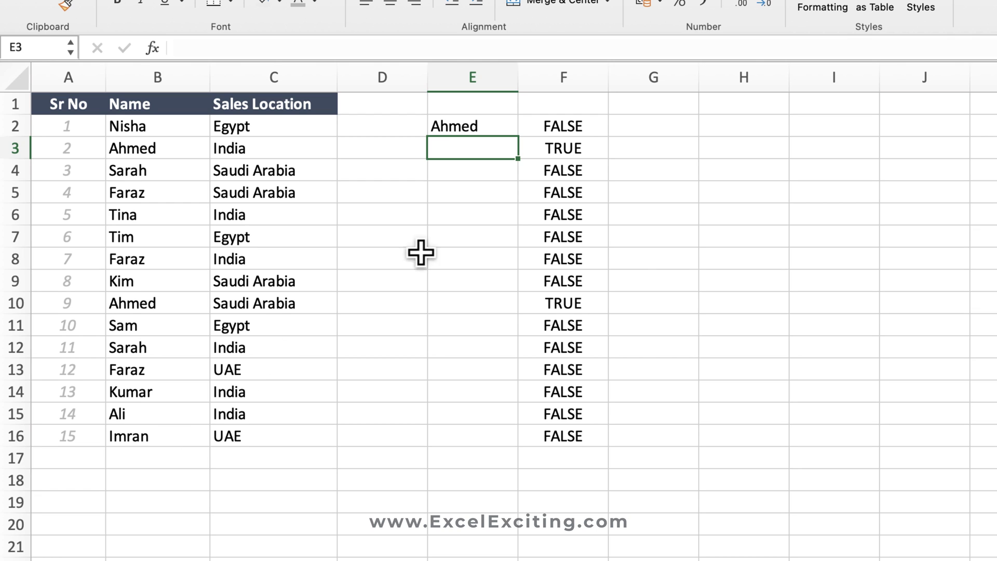
click(571, 144)
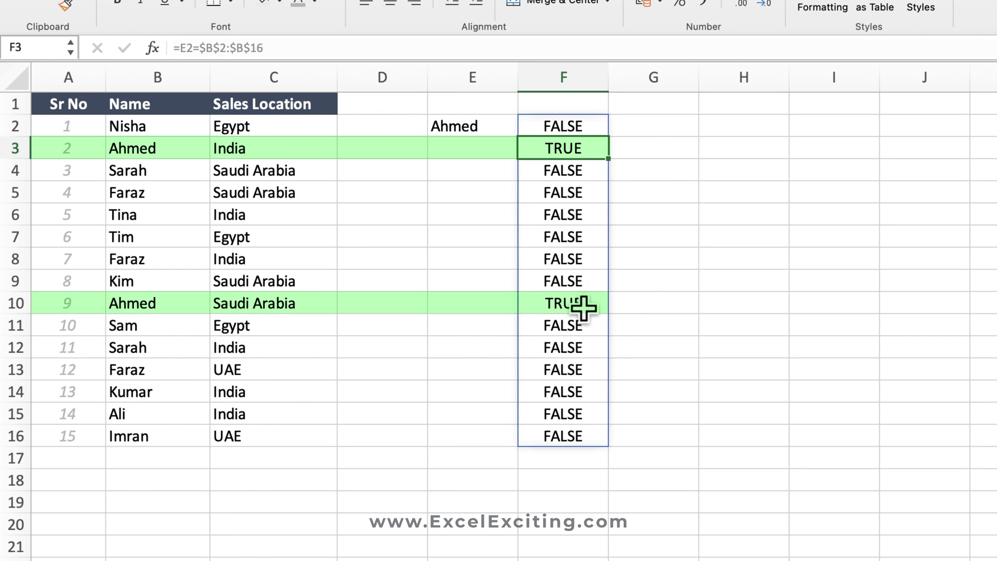
double_click(551, 127)
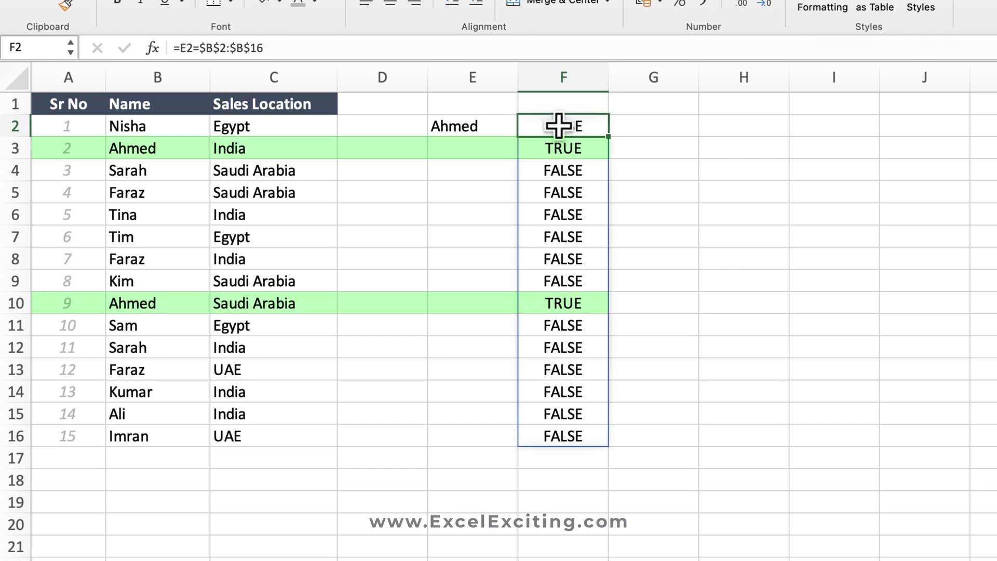
click(658, 125)
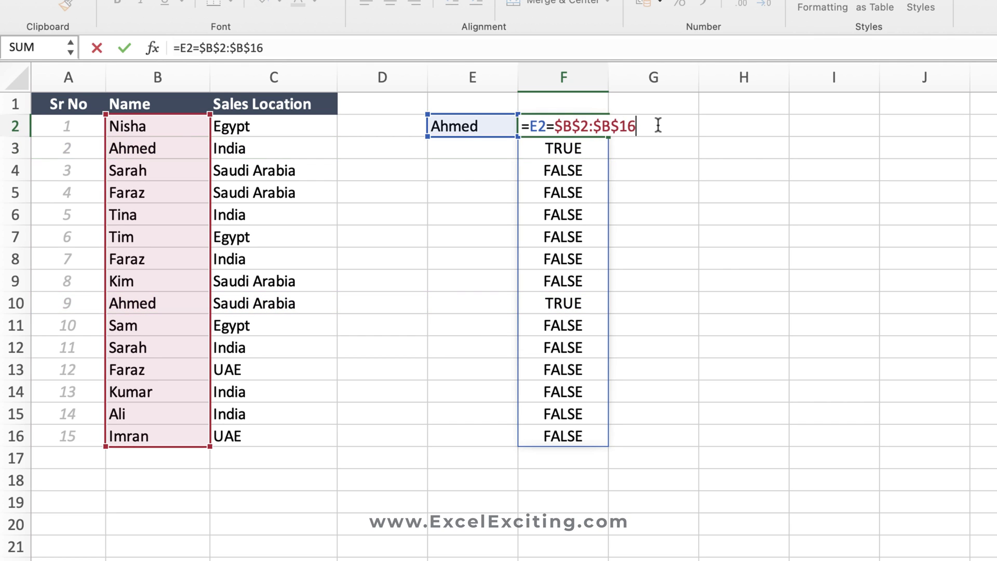
Start G2's formula as =IF(F2#, testing the spilled match results
key(Escape)
click(658, 124)
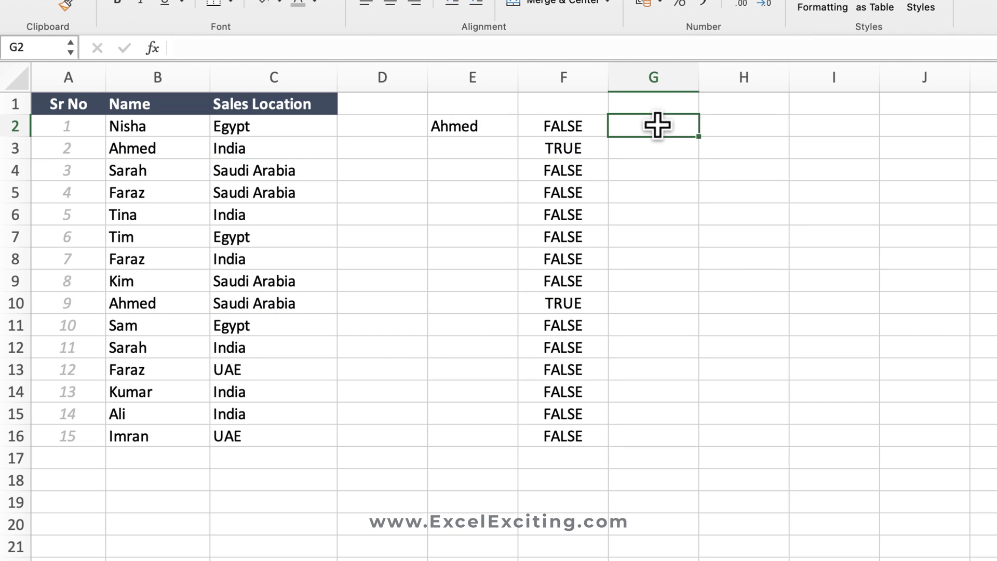
text(=)
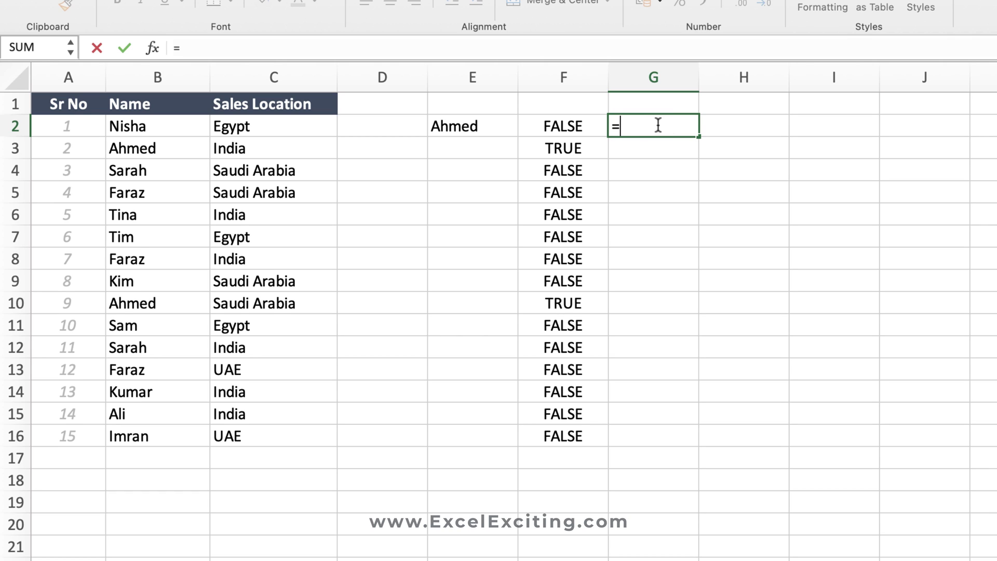
click(575, 125)
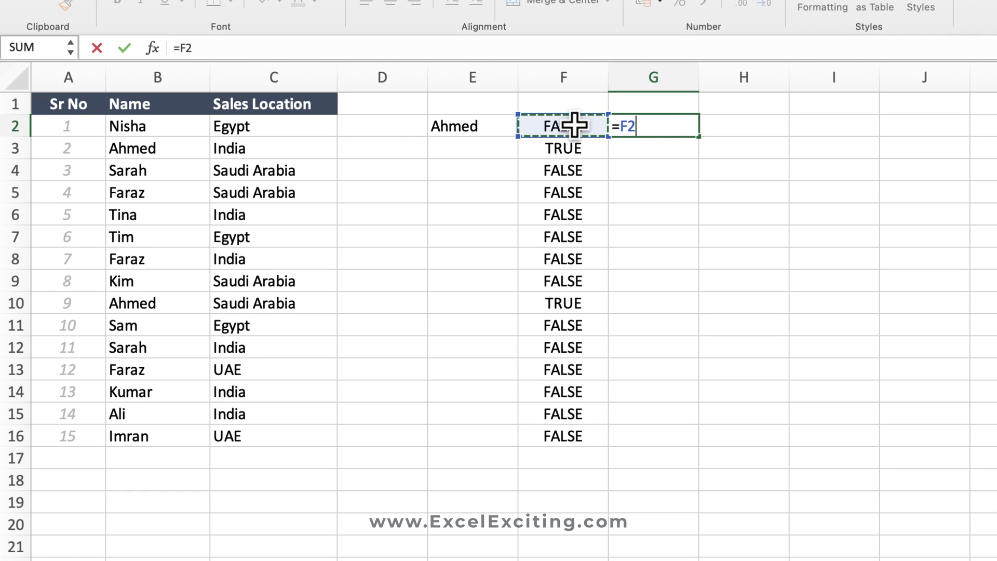
text(#)
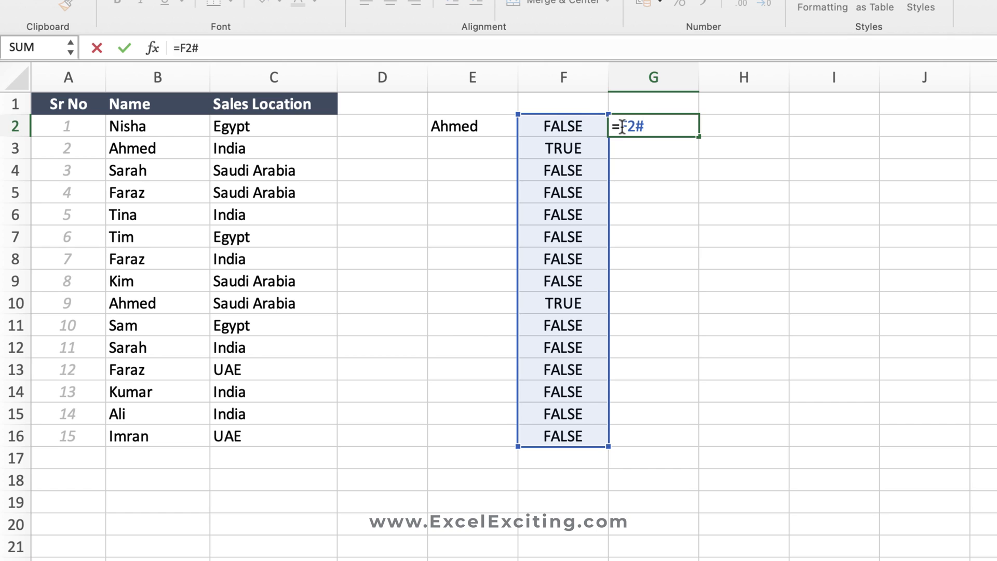
click(621, 127)
text(IF()
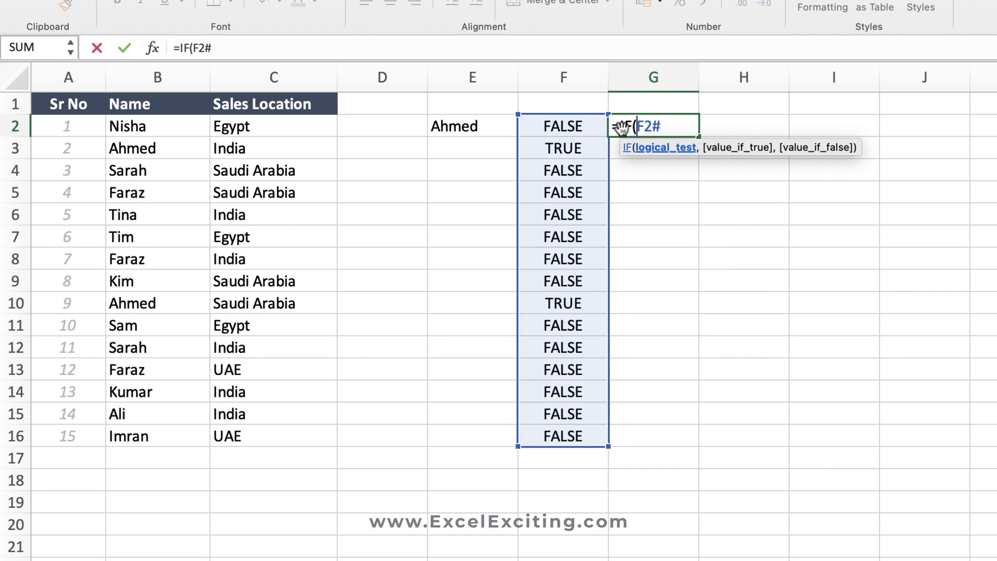
click(679, 126)
Complete it with ROW($B$2:$B$16) and "" so matching names return row numbers
text(,)
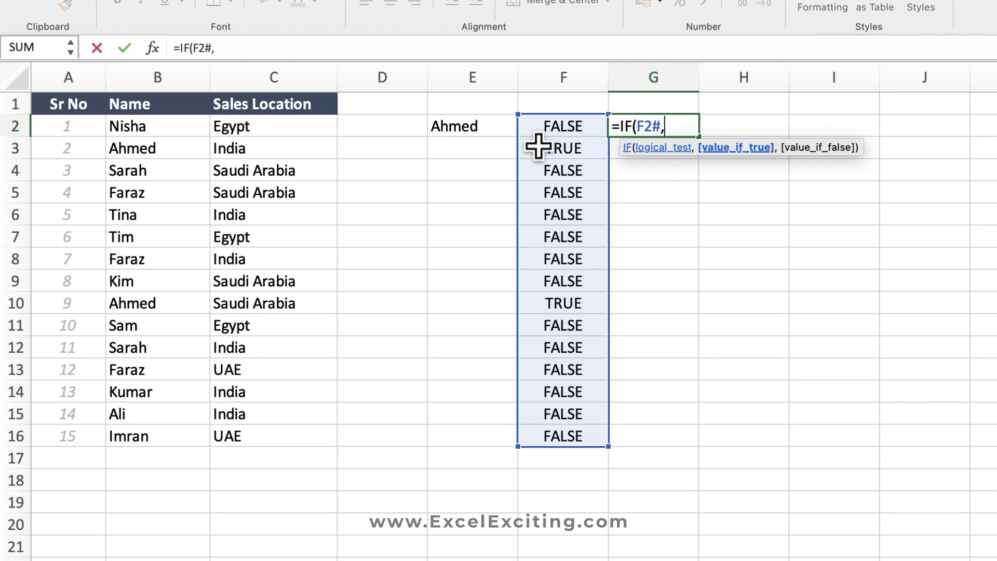
text(row)
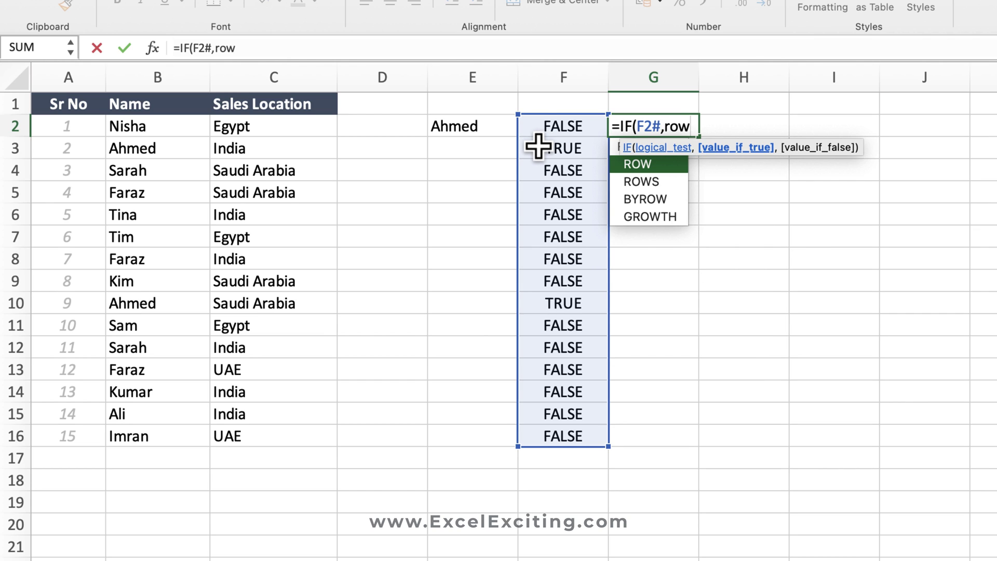
key(Tab)
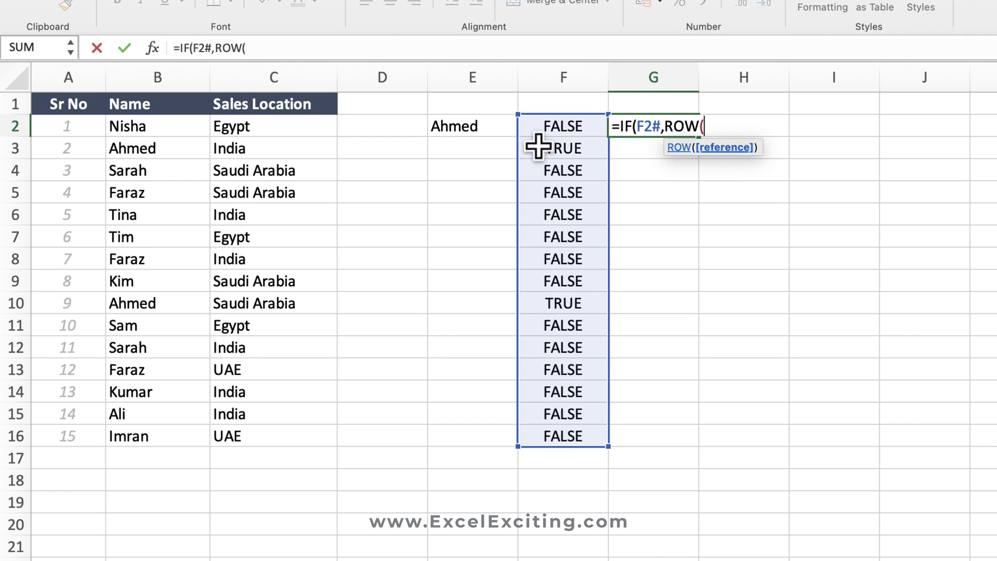
drag(167, 129, 156, 150)
drag(164, 366, 175, 442)
key(super+t)
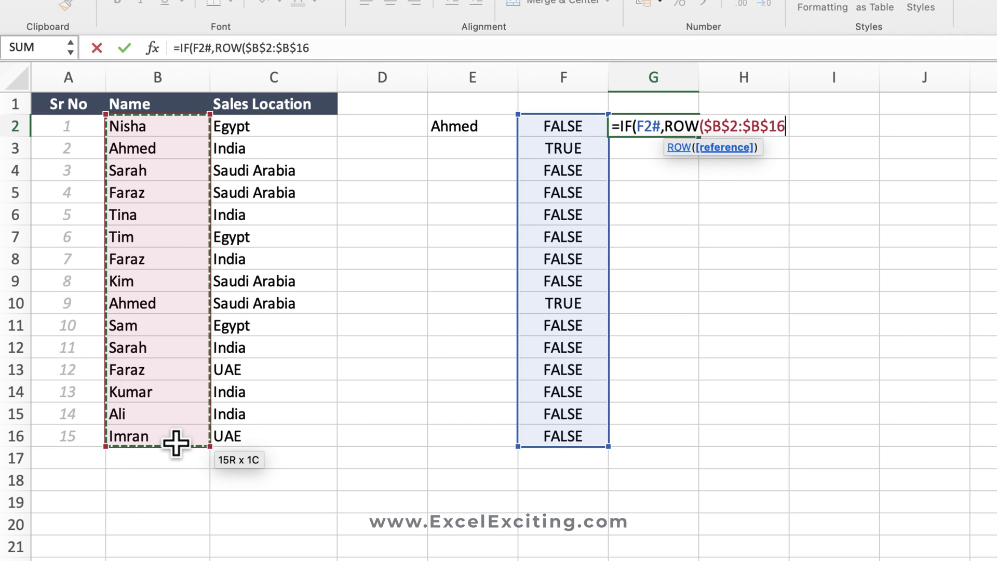
text())
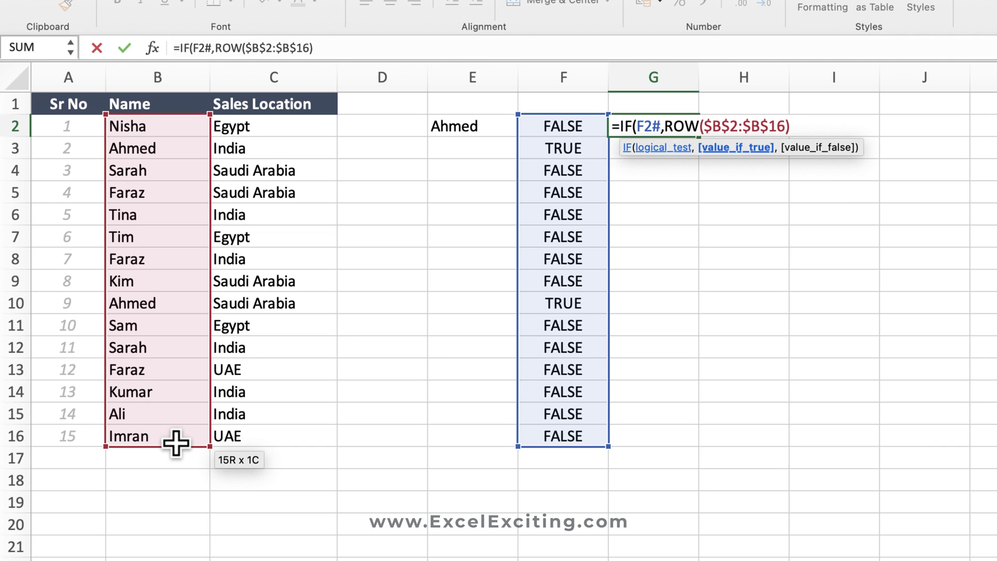
text(,"")
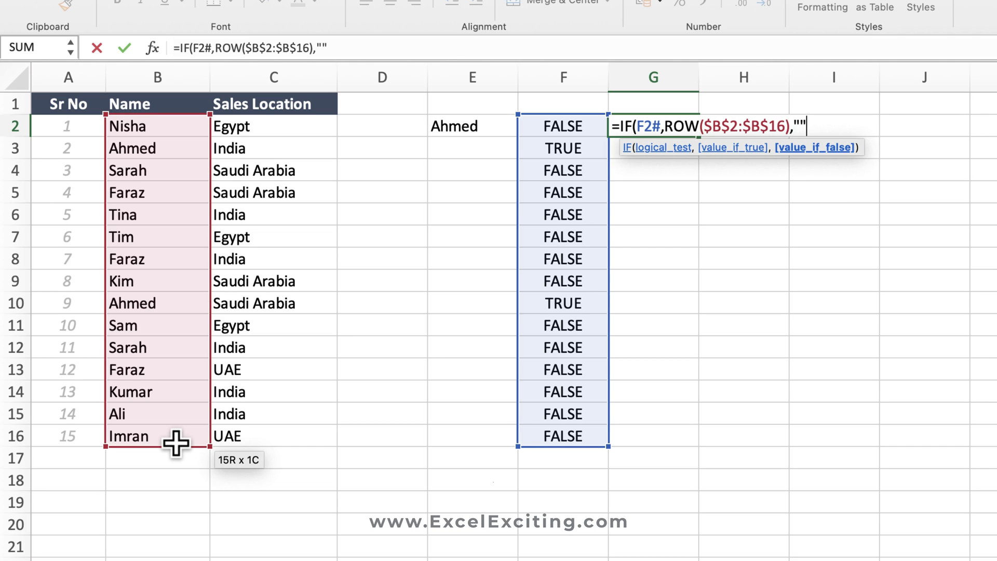
text())
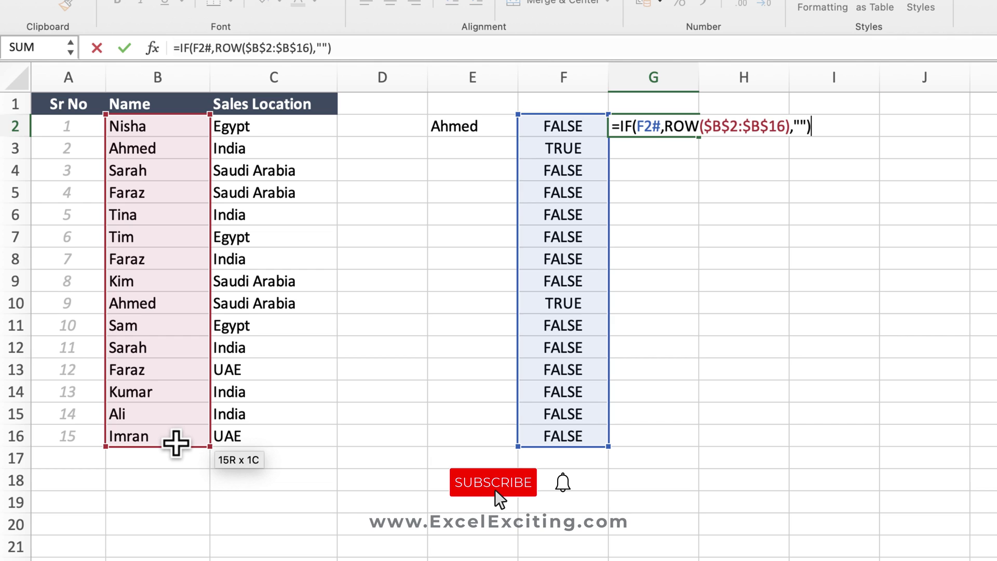
Commit G2's formula, then change it to ROW($B$2:$B$16)-1 so matches show 2 and 9
key(Return)
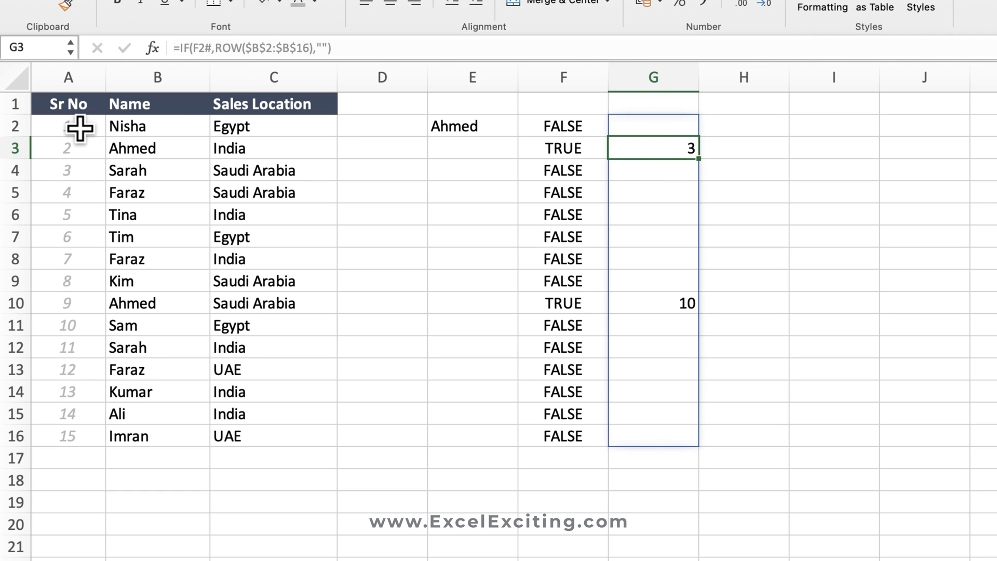
click(659, 127)
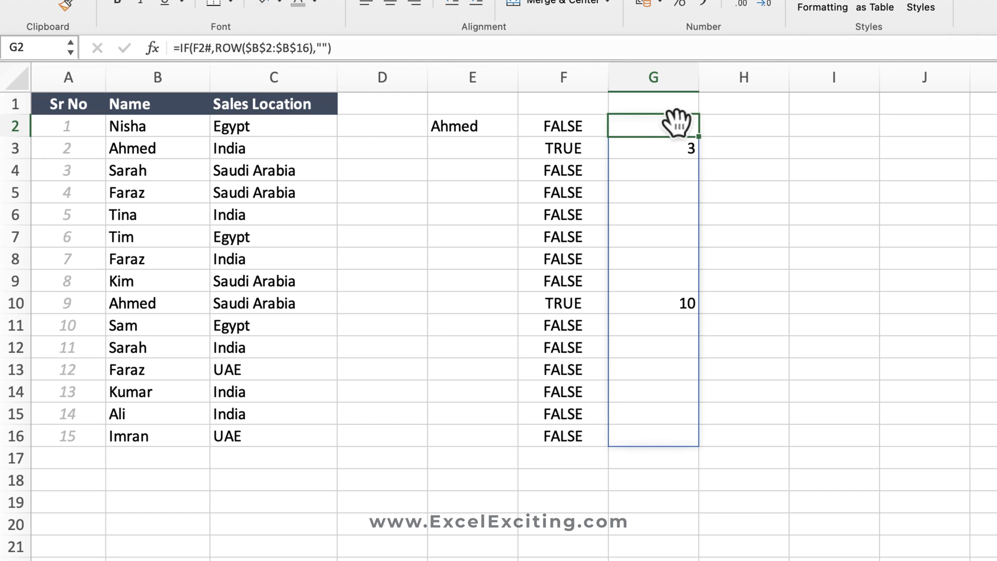
double_click(675, 124)
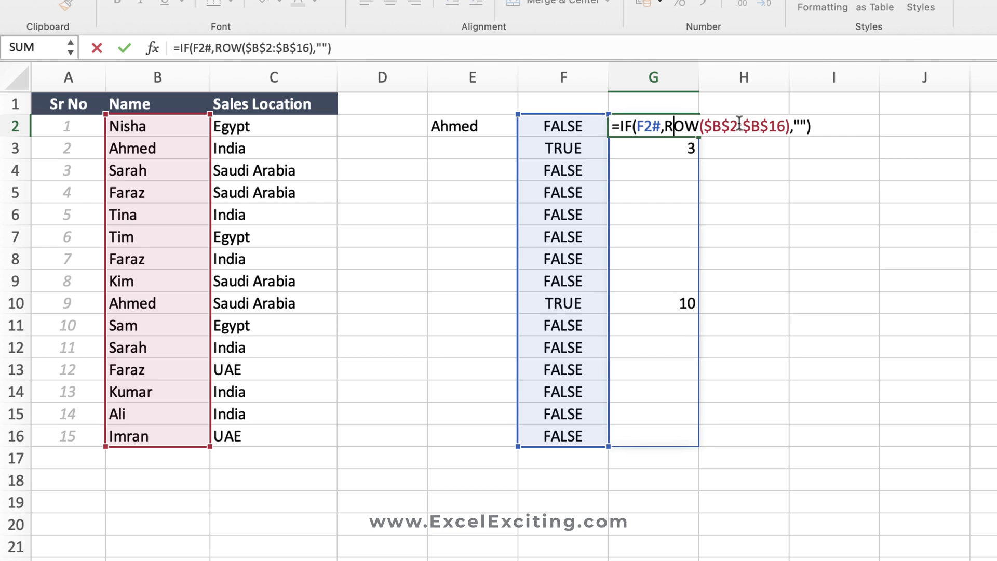
click(790, 126)
text(-1)
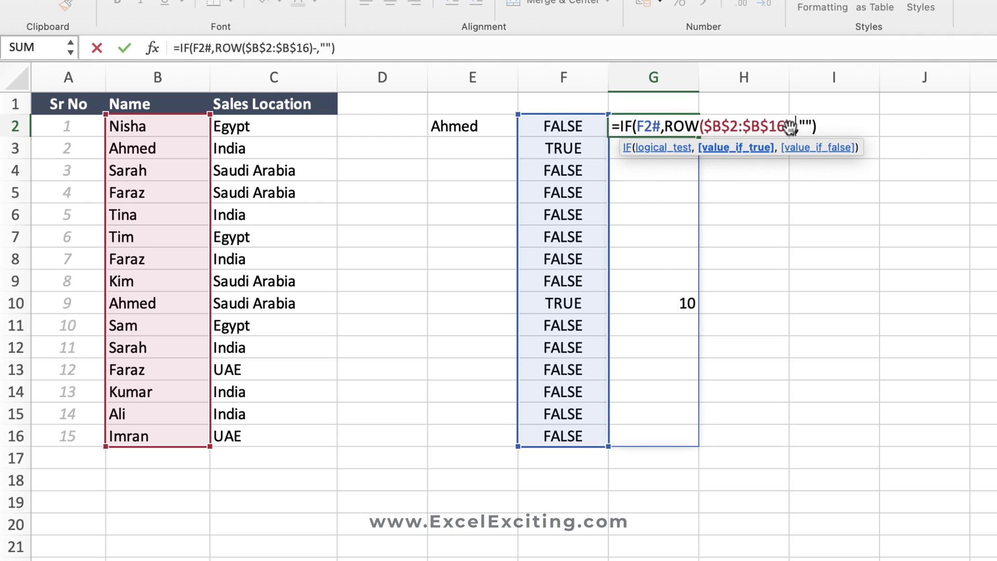
key(Return)
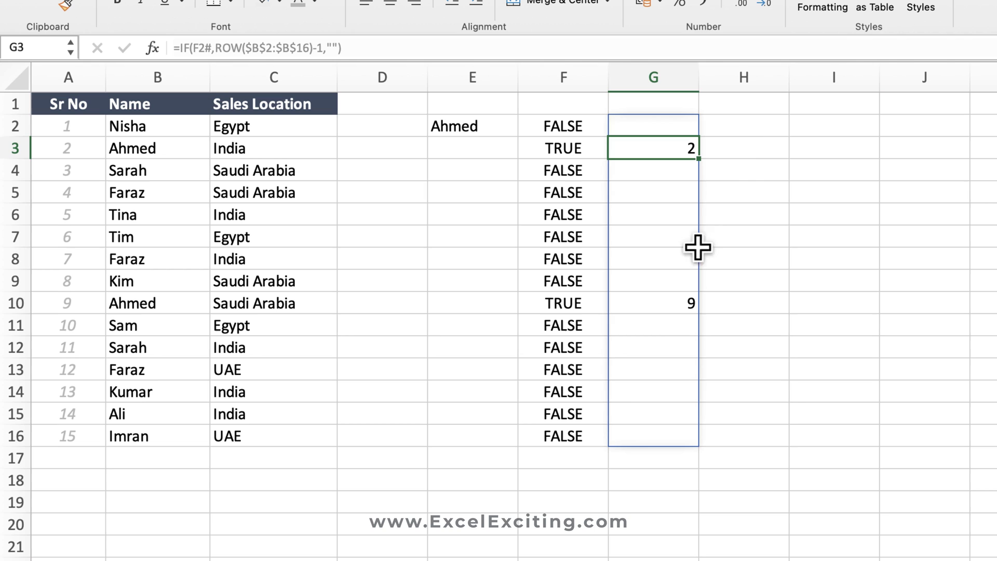
Enter =MAX(G2#) in H2, returning 9 as the latest match position
click(766, 132)
text(=m)
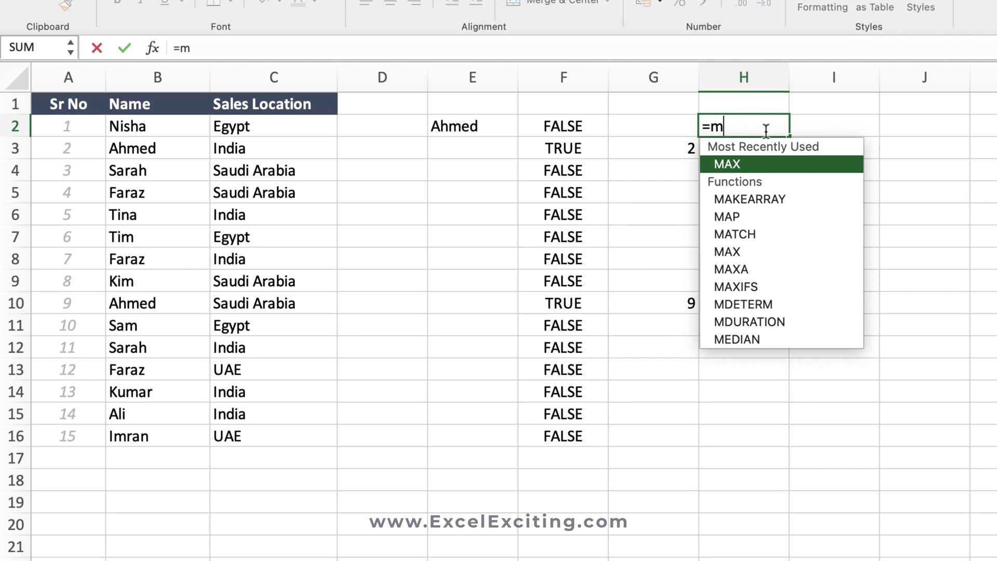
key(Tab)
click(665, 122)
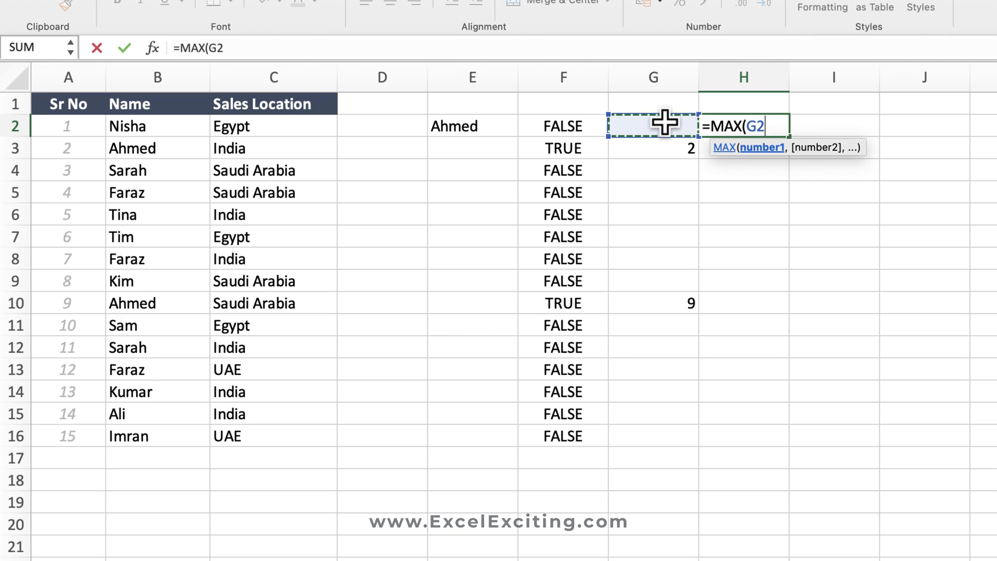
text(#)
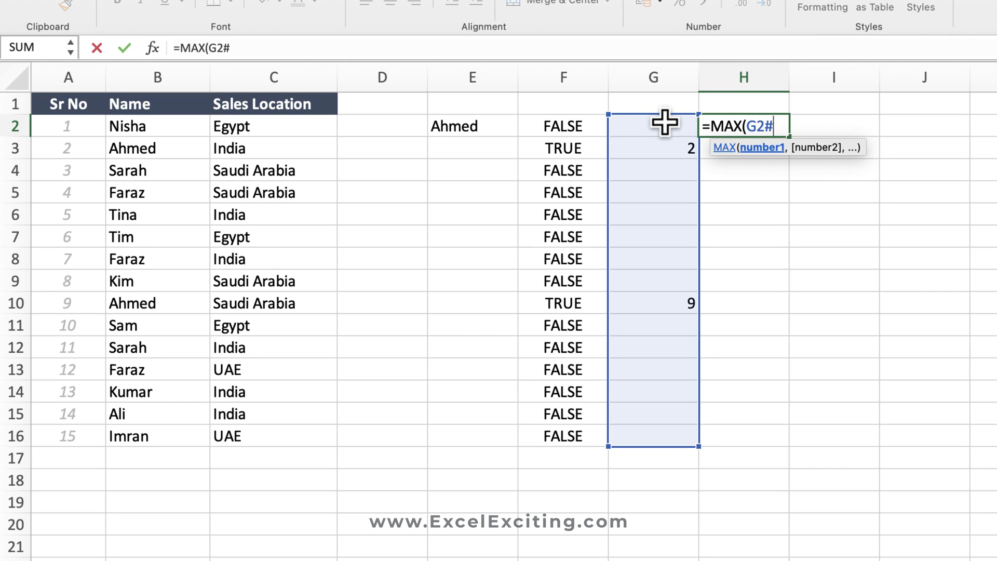
text())
key(Return)
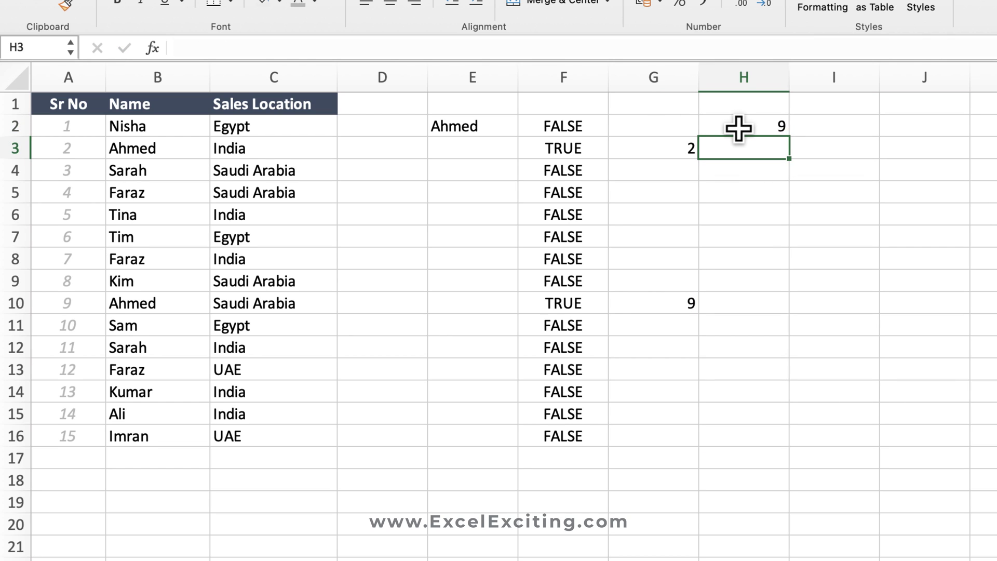
click(739, 128)
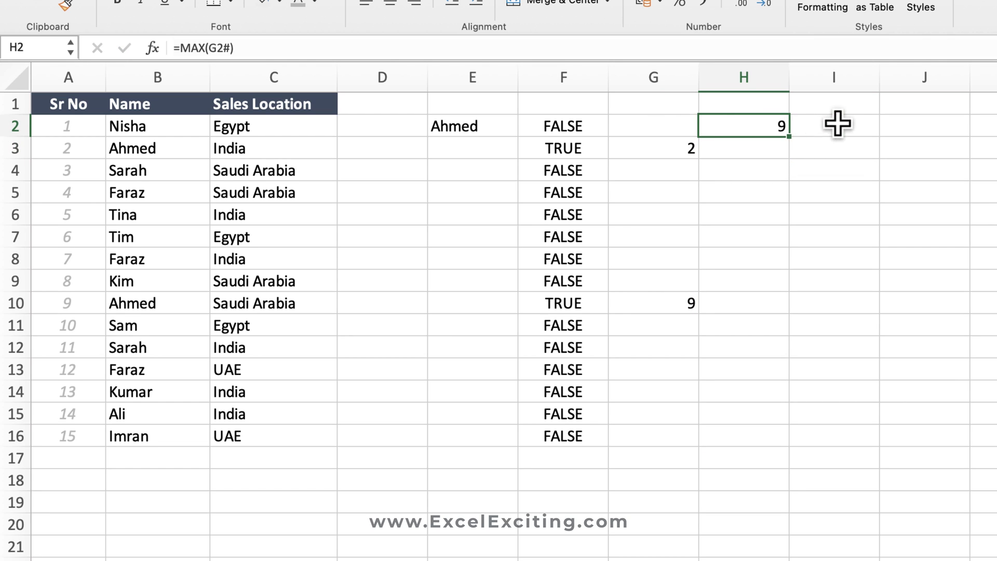
Enter =INDEX($C$2:$C$16,H2) in I2, returning Saudi Arabia
click(859, 123)
text(=in)
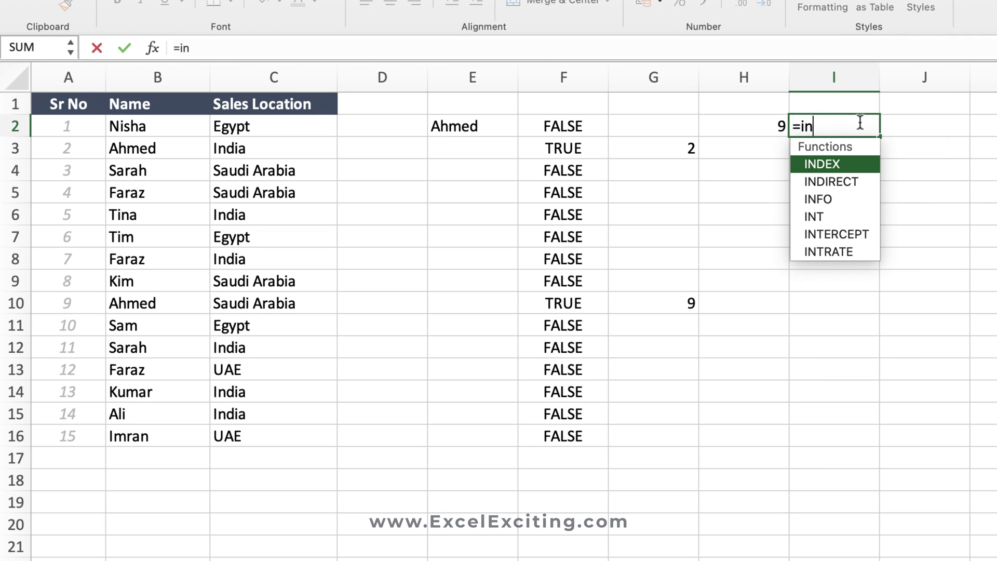
key(Tab)
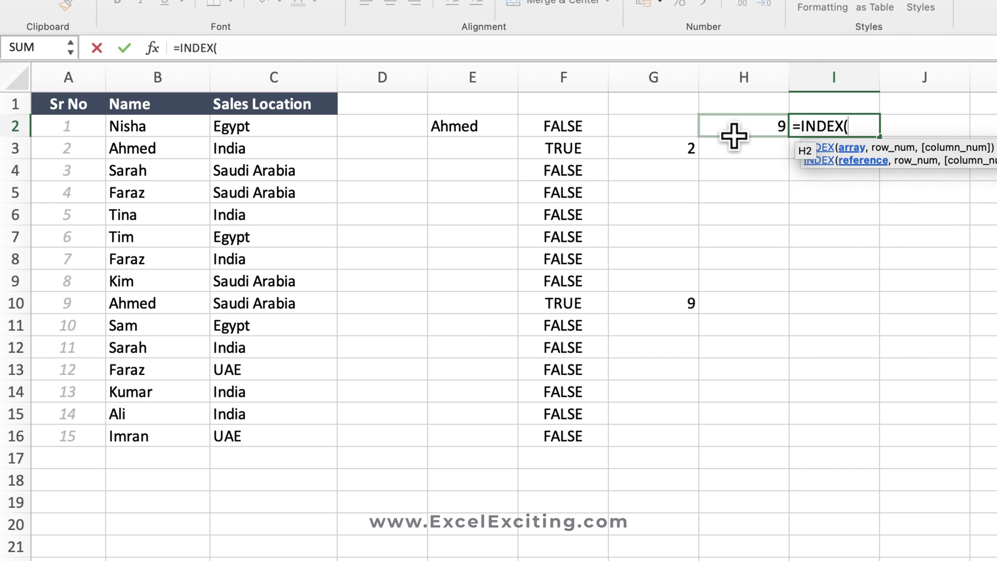
drag(234, 134, 217, 432)
key(F4)
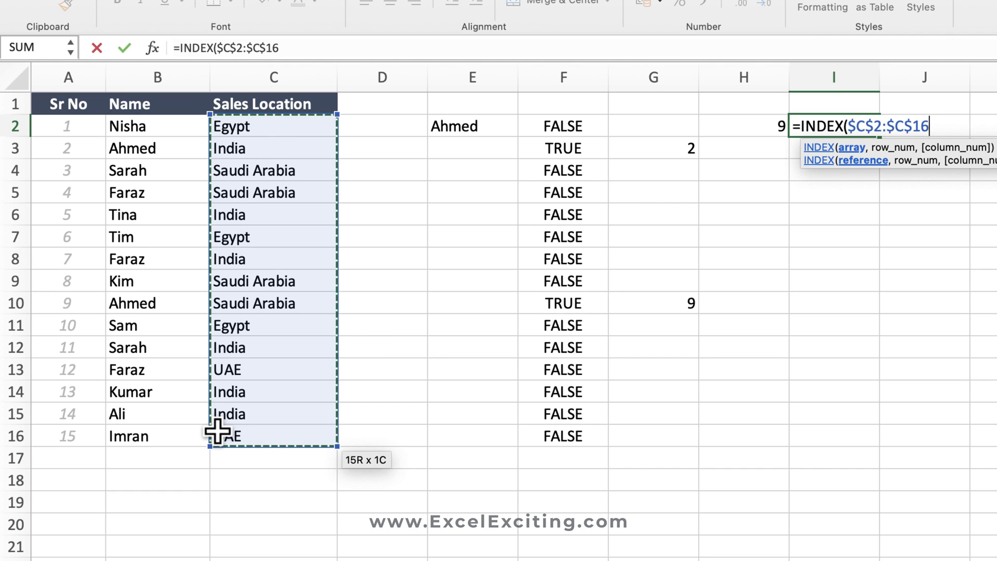
text(,)
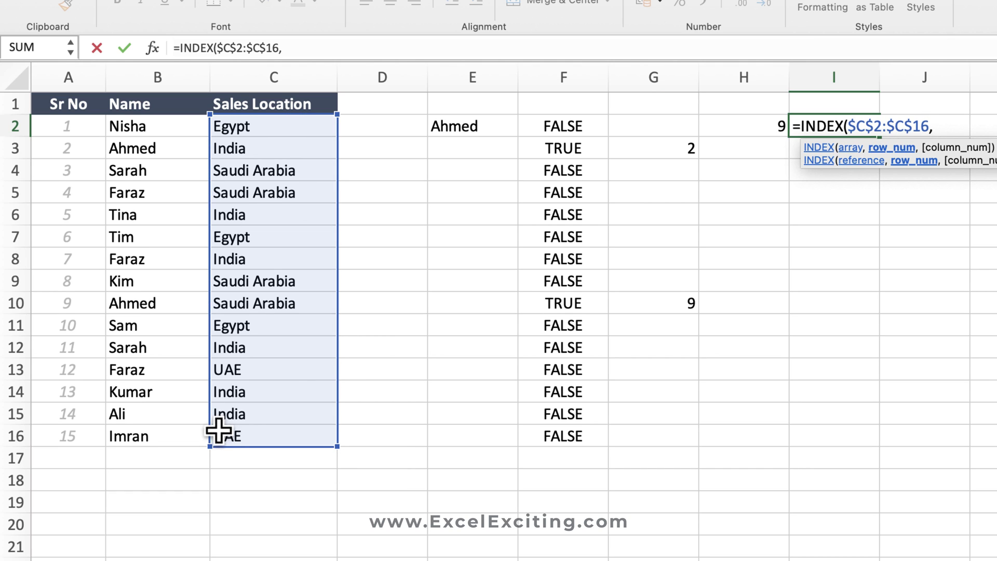
click(732, 124)
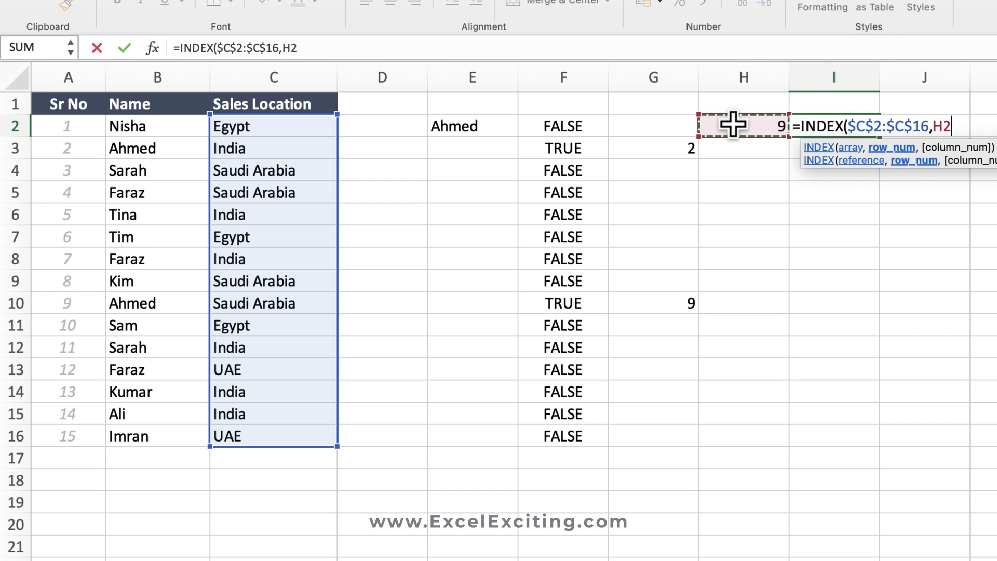
text())
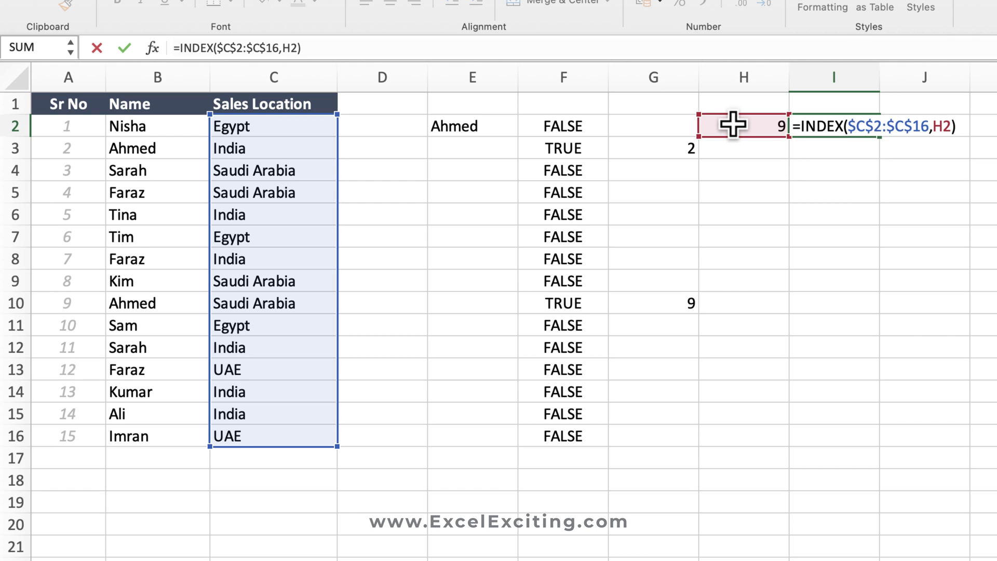
key(Return)
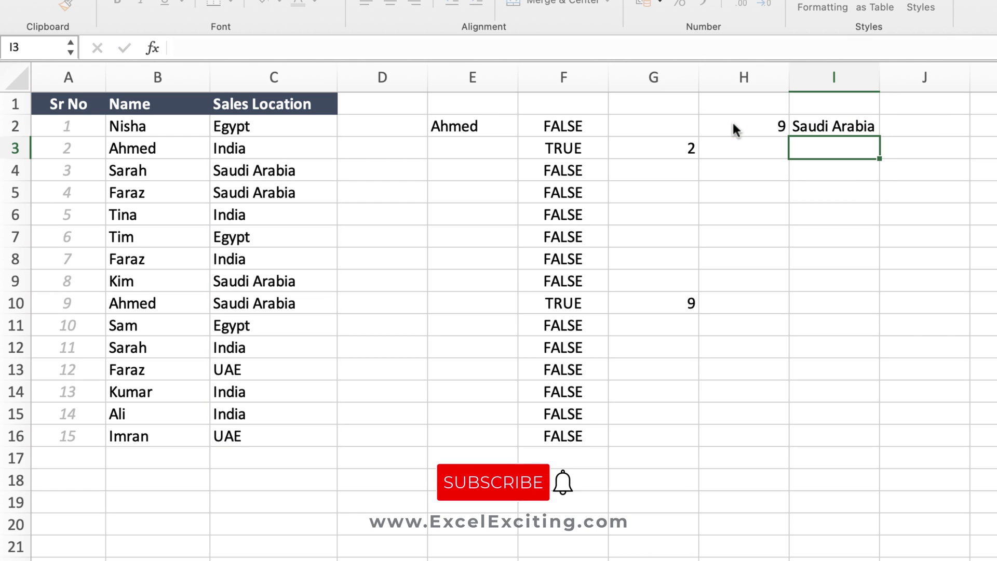
Review the formulas in F2, G2, H2 and I2 in turn
click(594, 125)
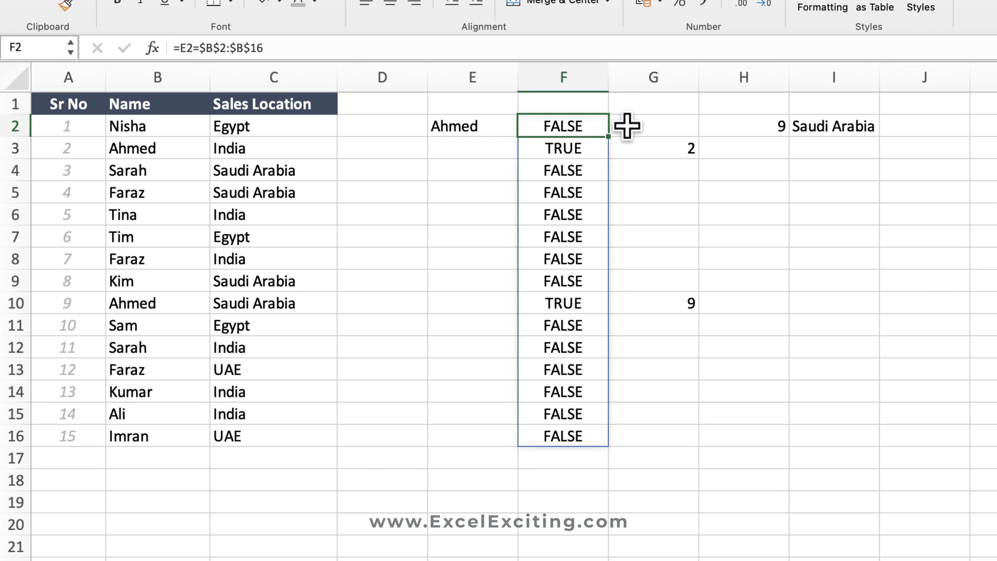
click(658, 126)
click(723, 128)
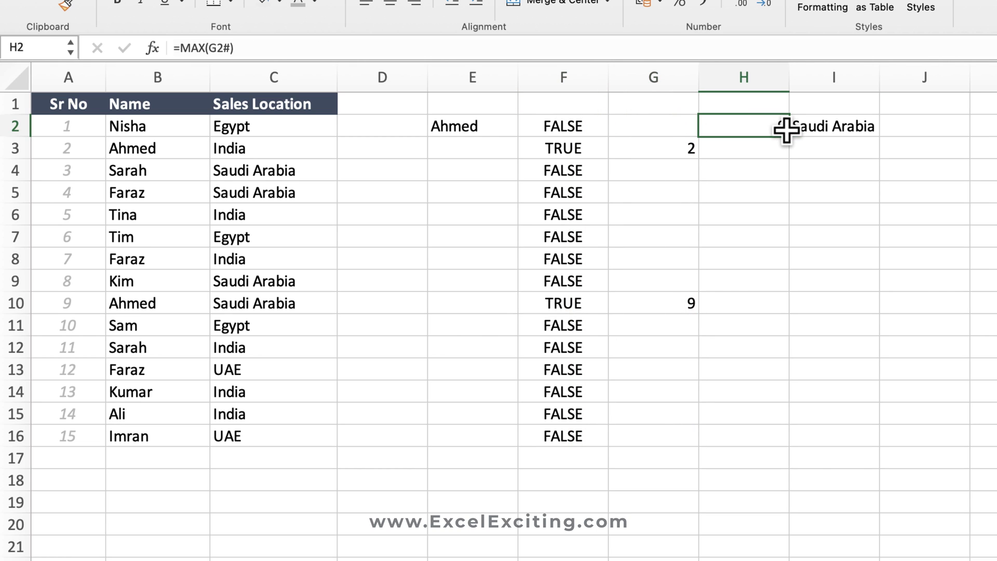
click(836, 127)
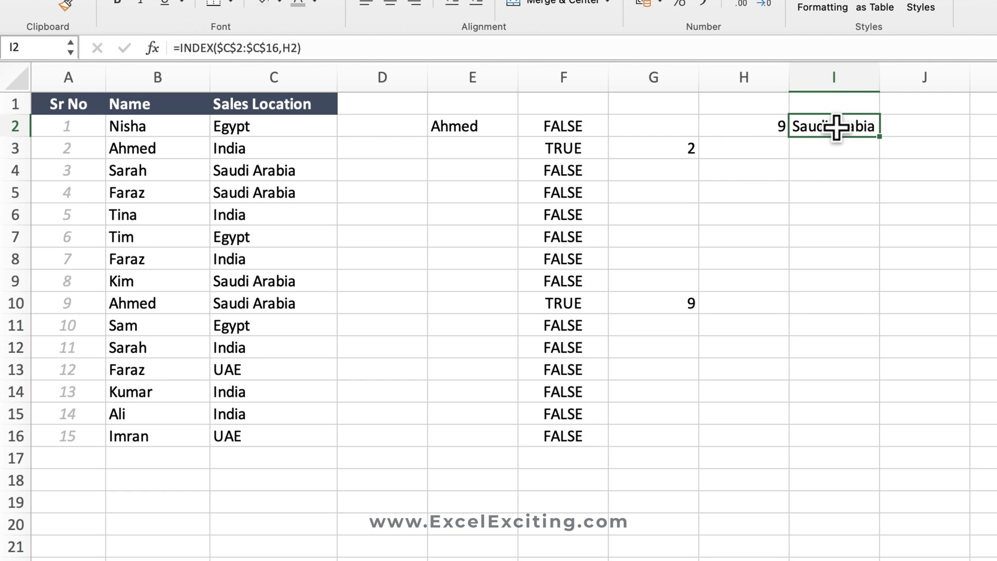
Replace the lookup name in E2 with Faraz, updating the results to 12 and UAE
click(491, 110)
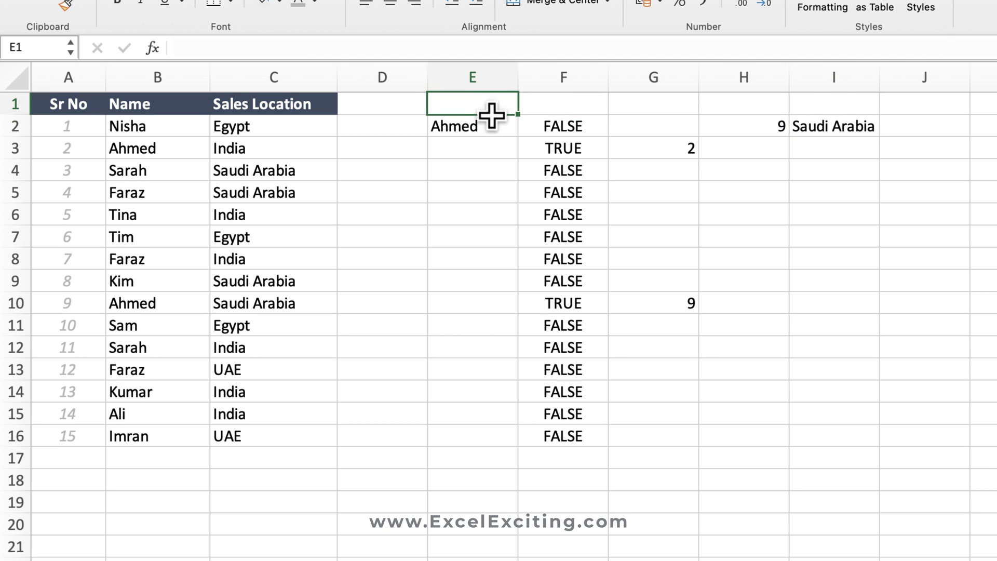
click(495, 127)
text(Faraz)
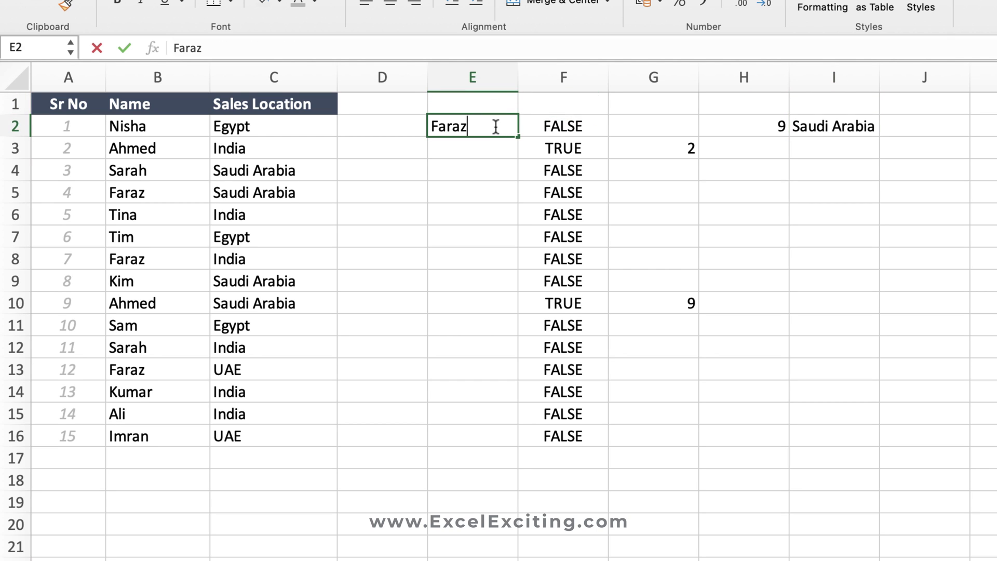
key(Return)
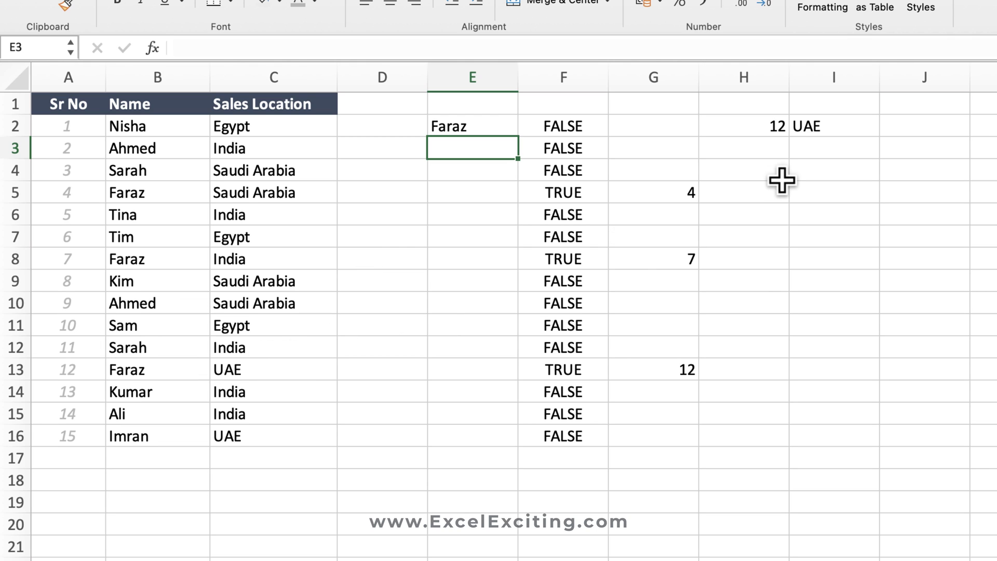
Insert a blank column before the match-result column F
click(580, 82)
right_click(581, 83)
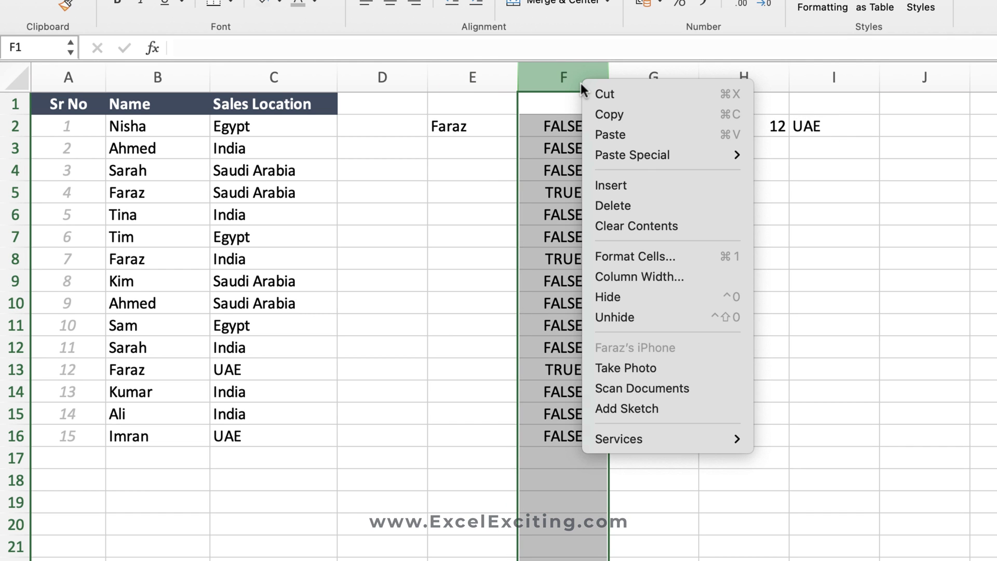
click(653, 186)
Take the E2=$B$2:$B$16 comparison from G2's formula, leaving G2 unchanged
click(552, 130)
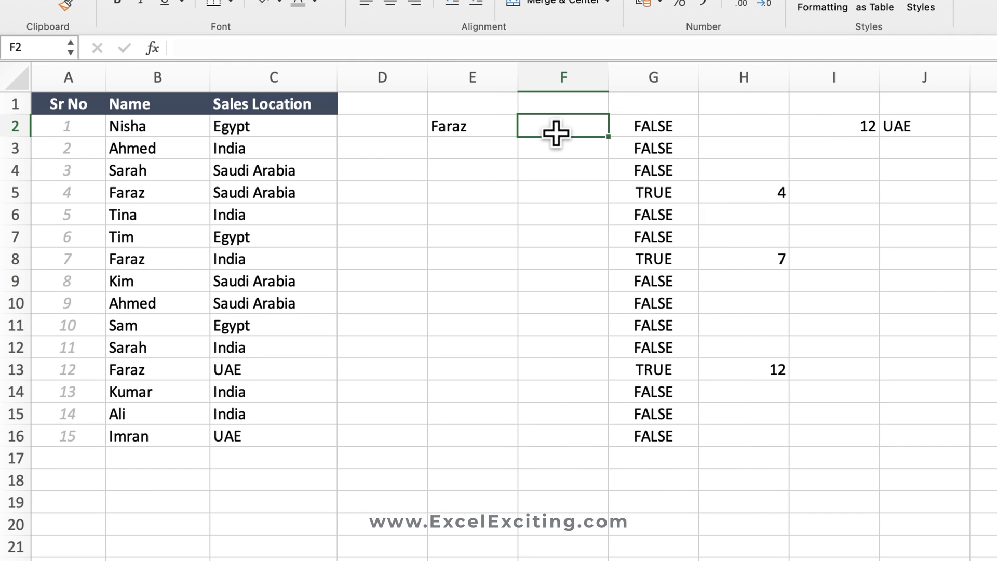
click(657, 128)
double_click(649, 127)
key(Escape)
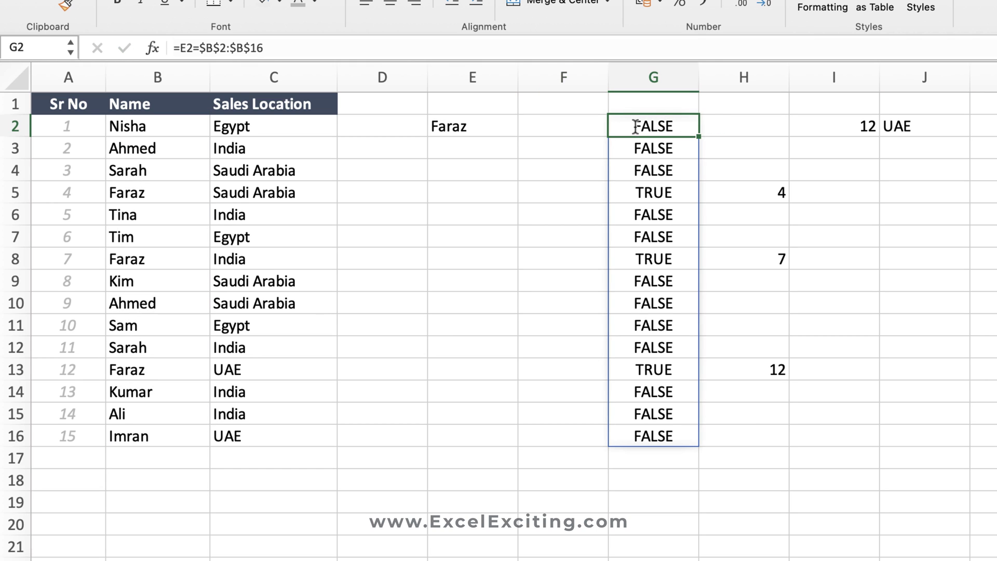
double_click(635, 126)
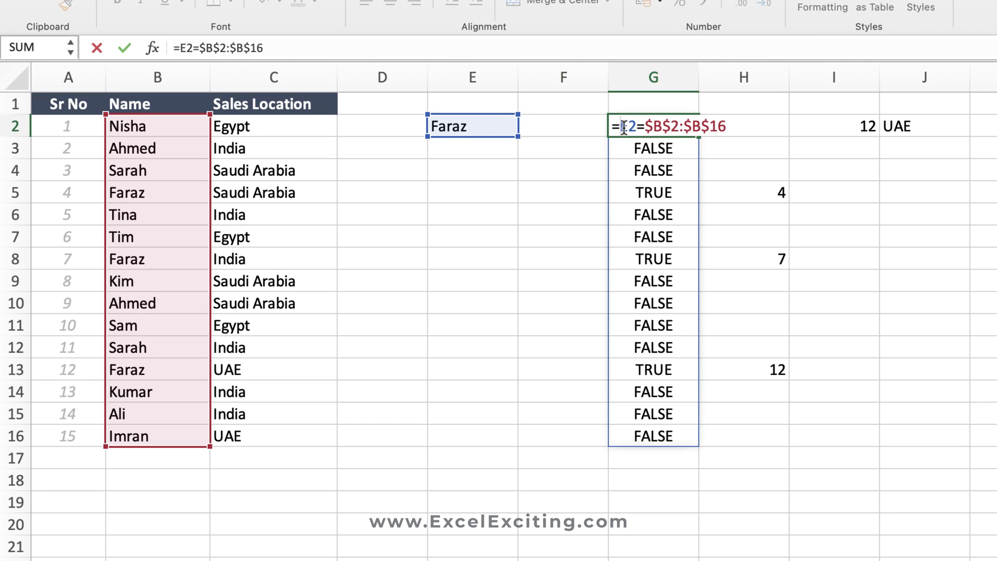
drag(621, 126, 787, 134)
key(BackSpace)
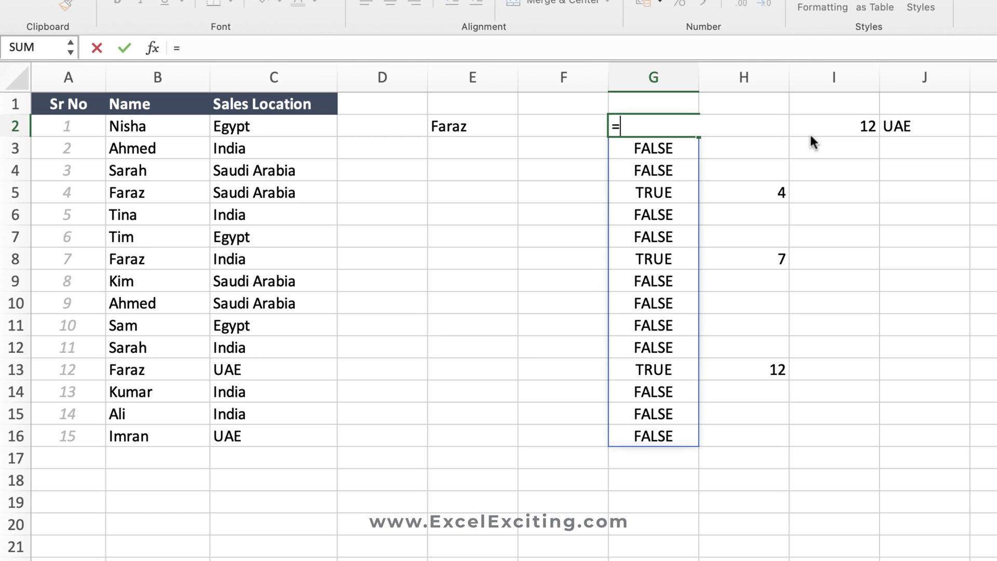
key(Escape)
In F2, enter =IF(E2=$B$2:$B$16,ROW($B$2:$B$16)-1,"") to spill positions 4, 7 and 12
double_click(575, 125)
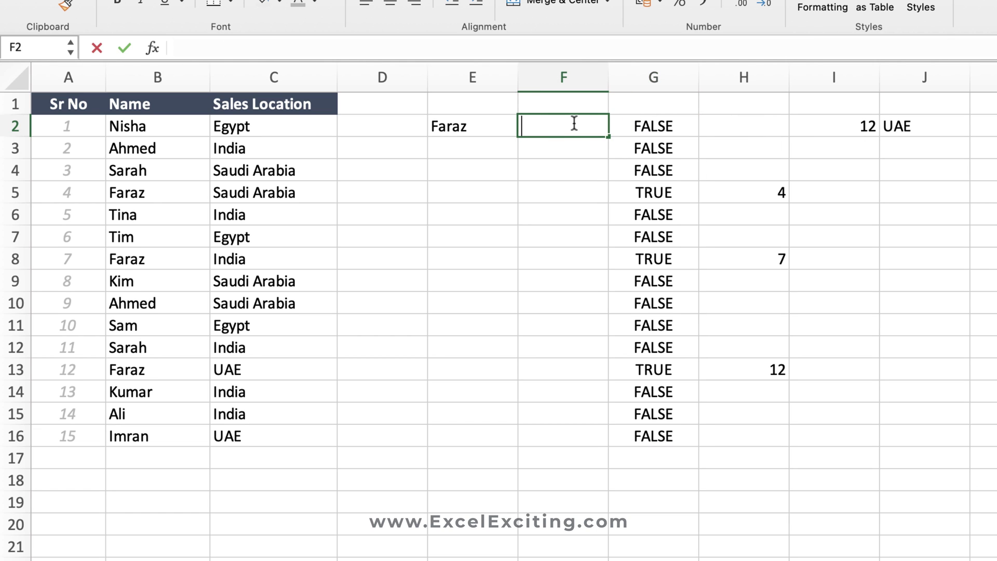
text(=IF()
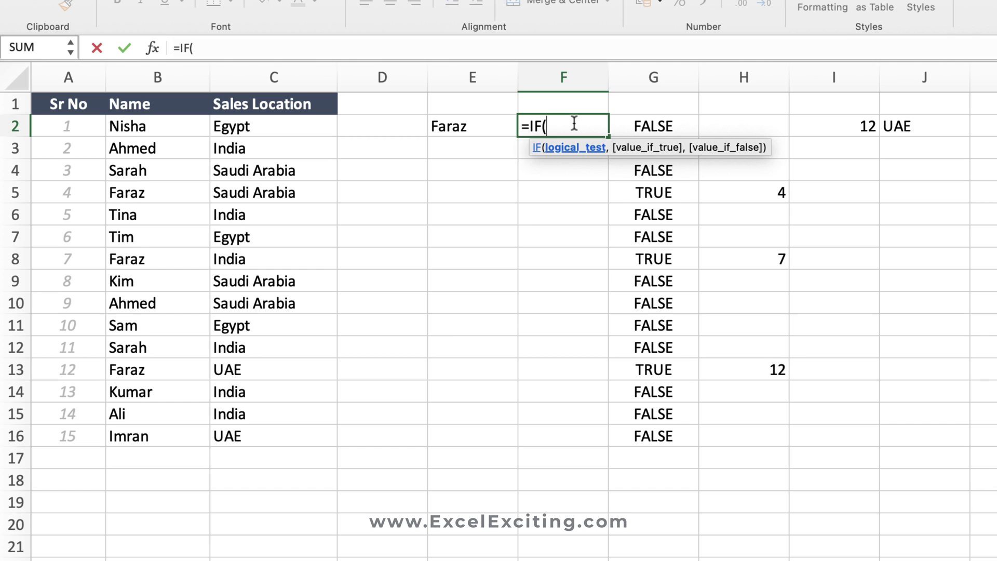
key(super+v)
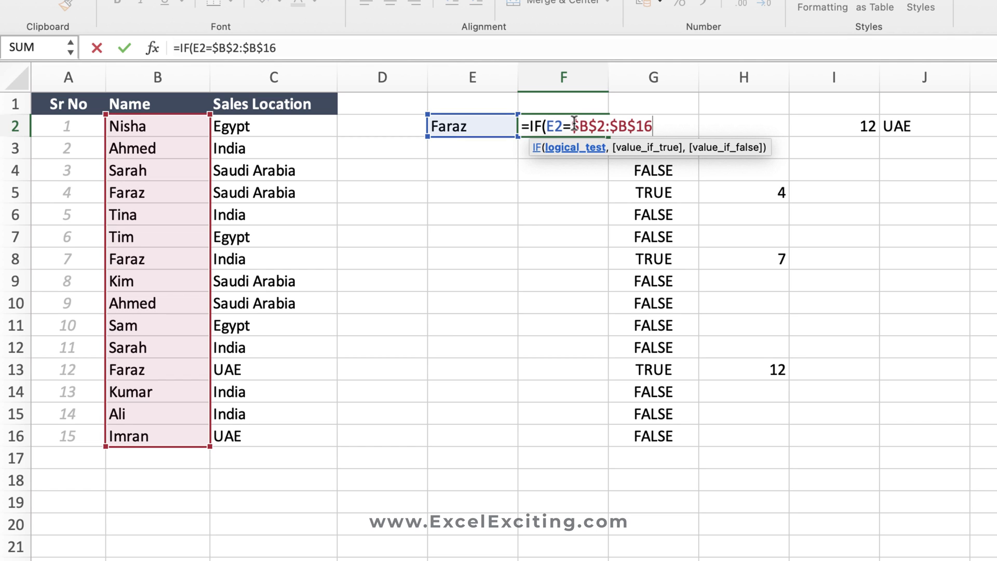
text(,)
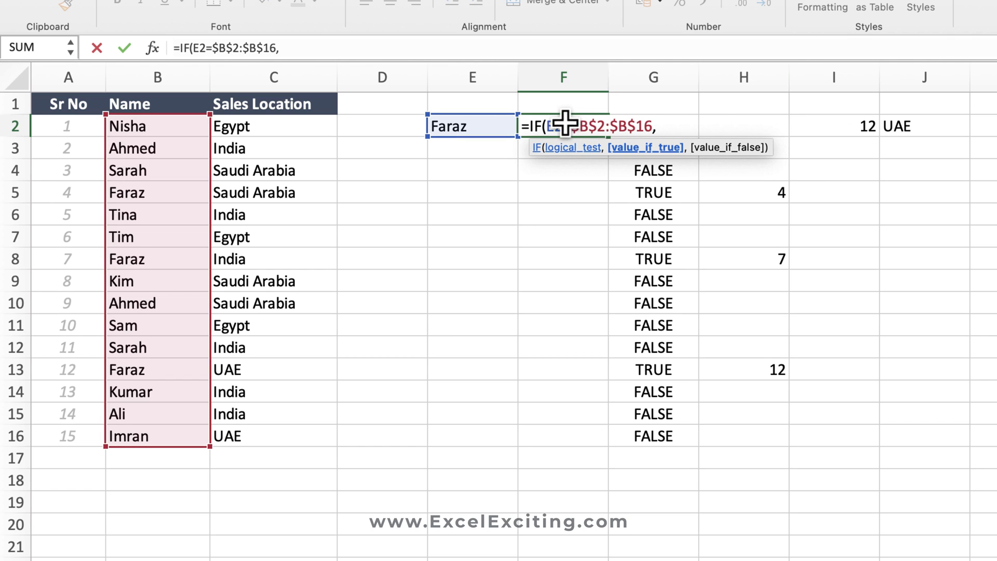
text(ro)
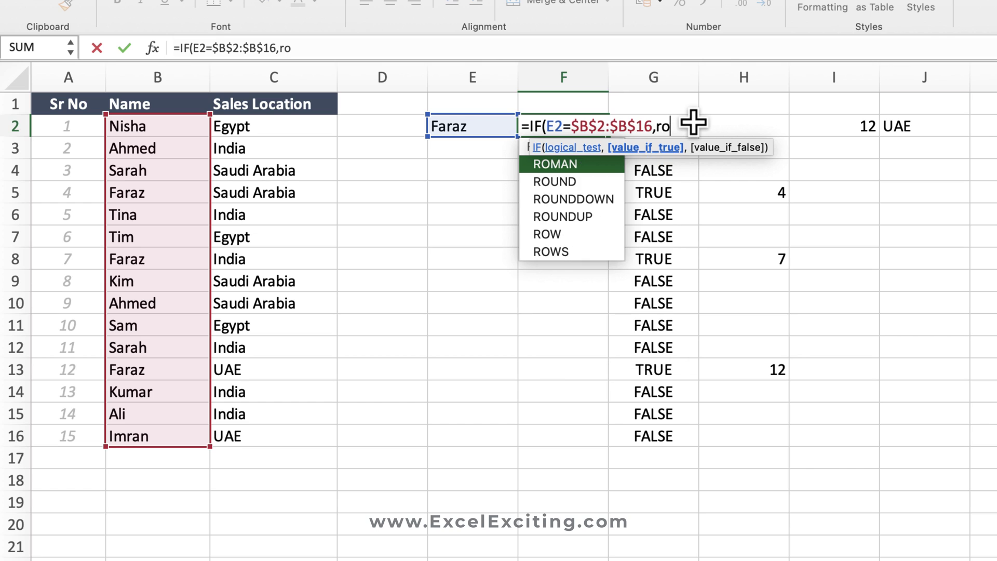
double_click(581, 240)
drag(186, 127, 151, 435)
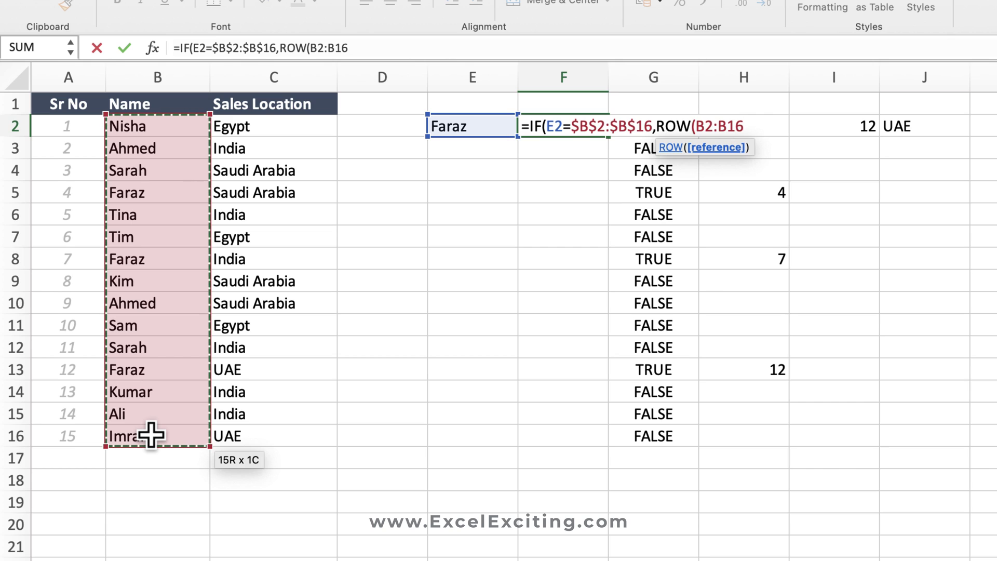
key(F4)
text()-)
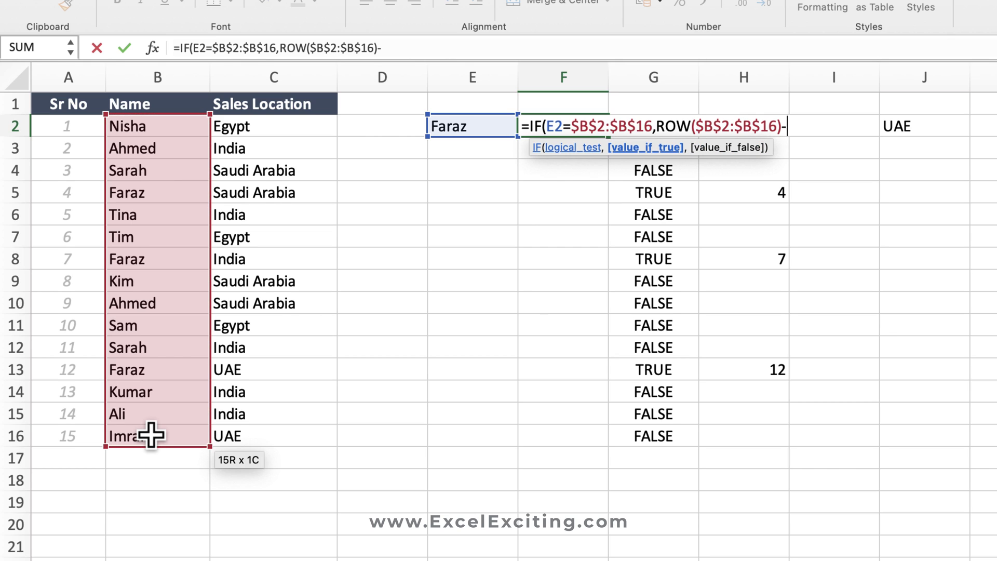
text(1,)
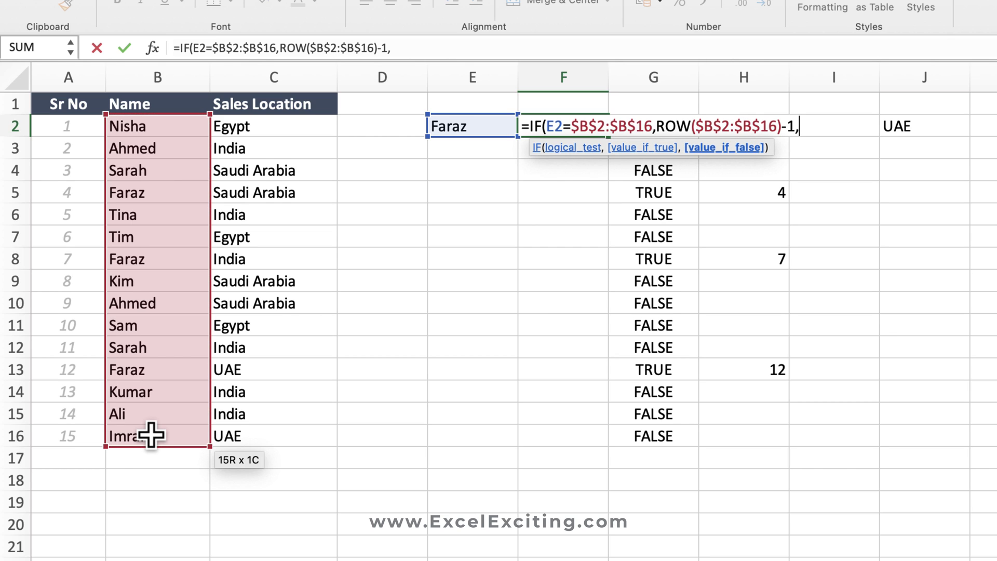
text(""))
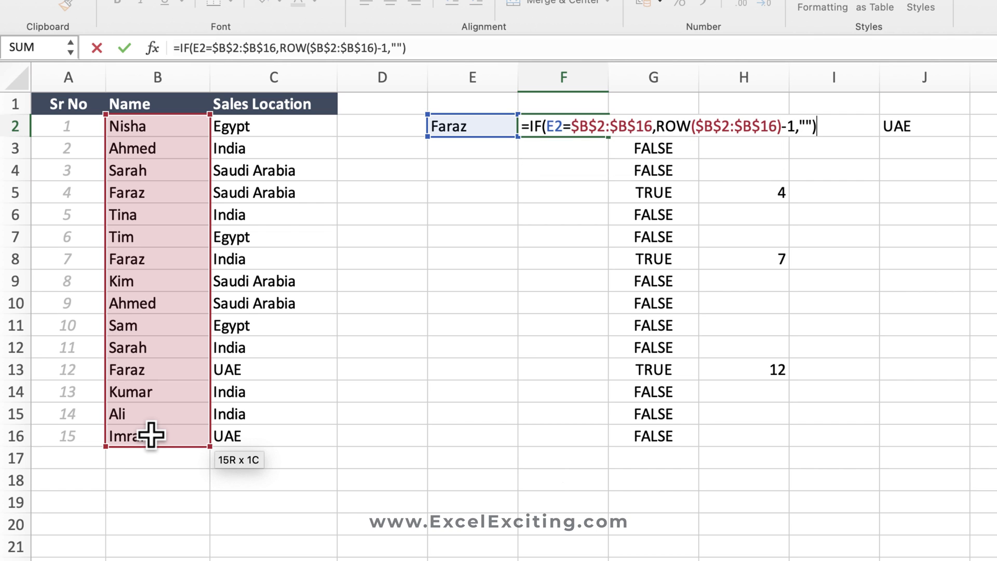
key(Return)
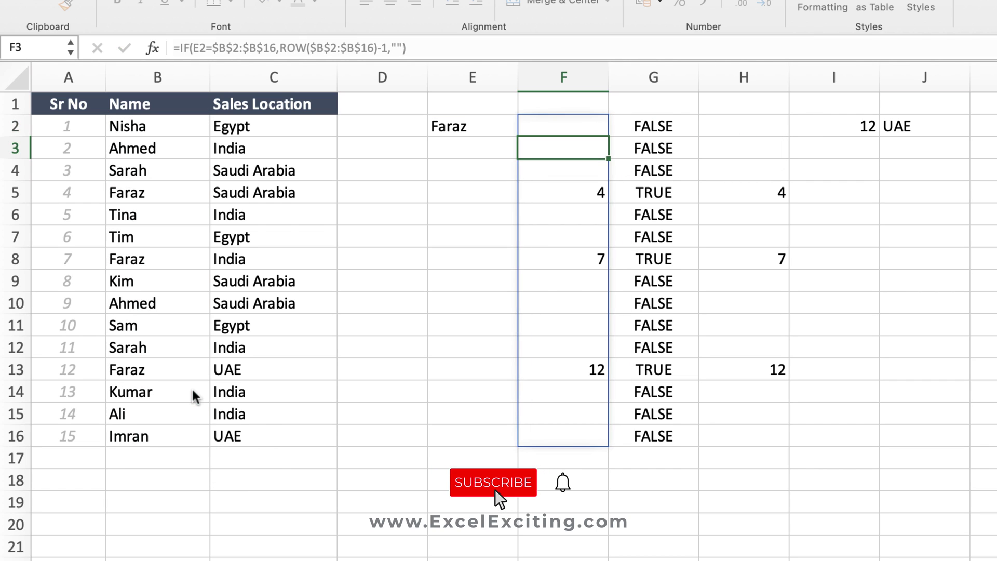
Wrap F2's IF formula in MAX, returning 12
double_click(540, 128)
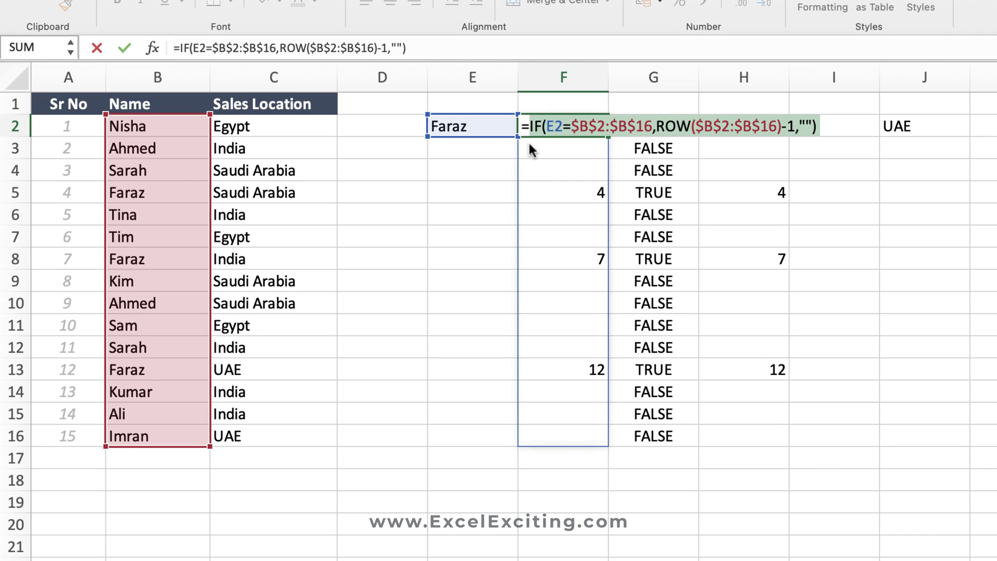
text(=ma)
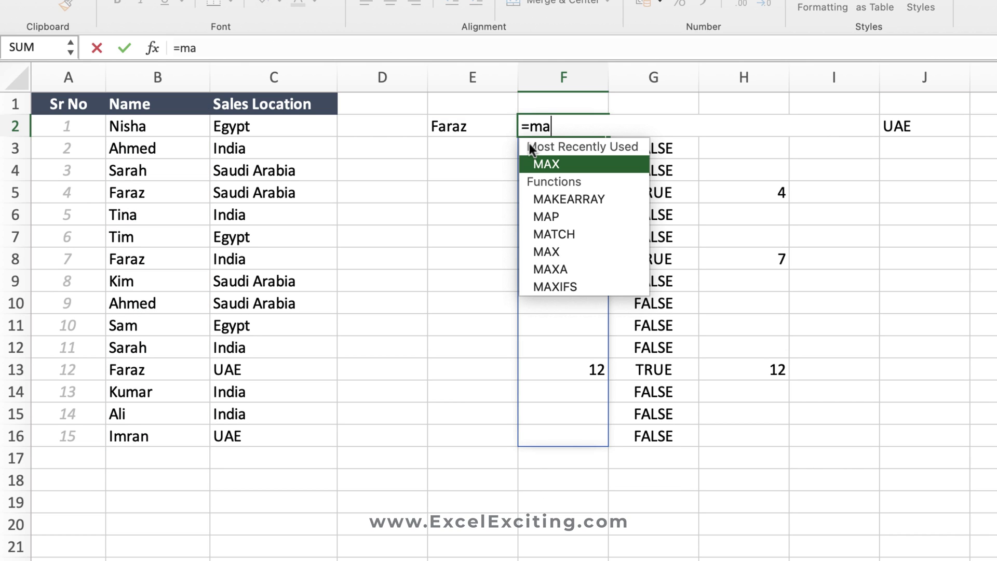
key(Tab)
text(IF(E2=$B$2:$B$16,ROW($B$2:$B$16)-1,""))
text())
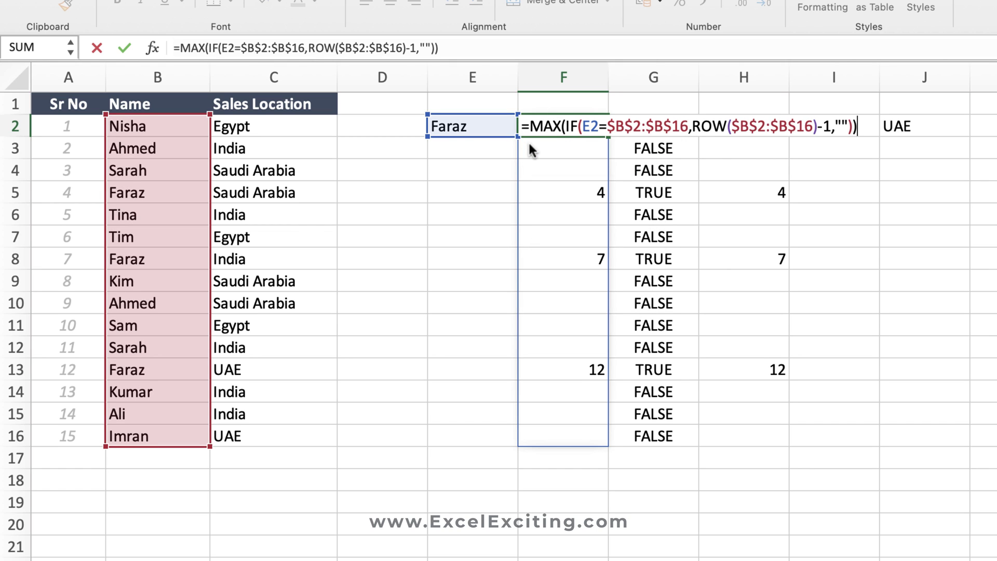
key(Return)
Cut the MAX(IF…) formula out of F2 and start an INDEX function in its place
click(560, 125)
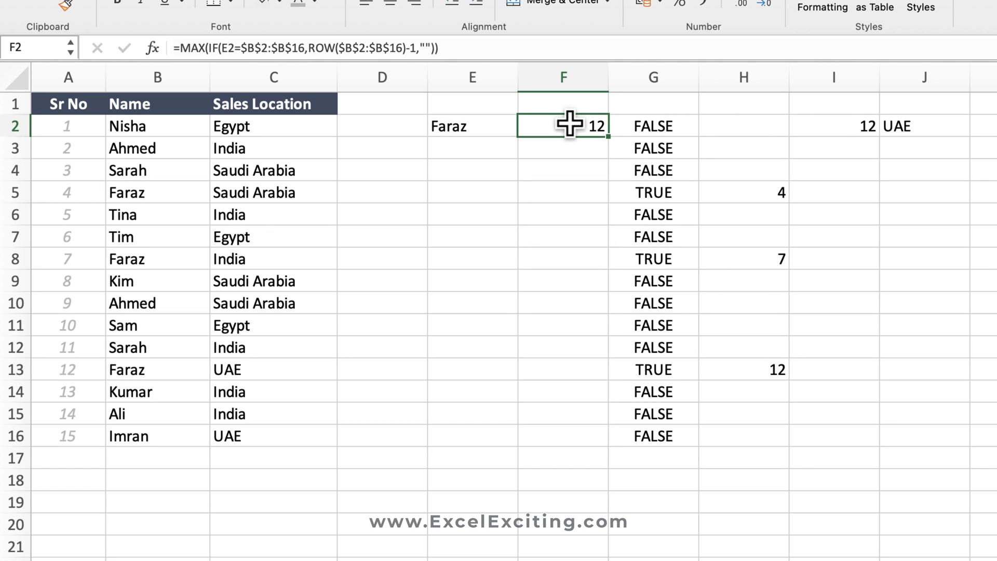
double_click(556, 126)
drag(528, 126, 877, 128)
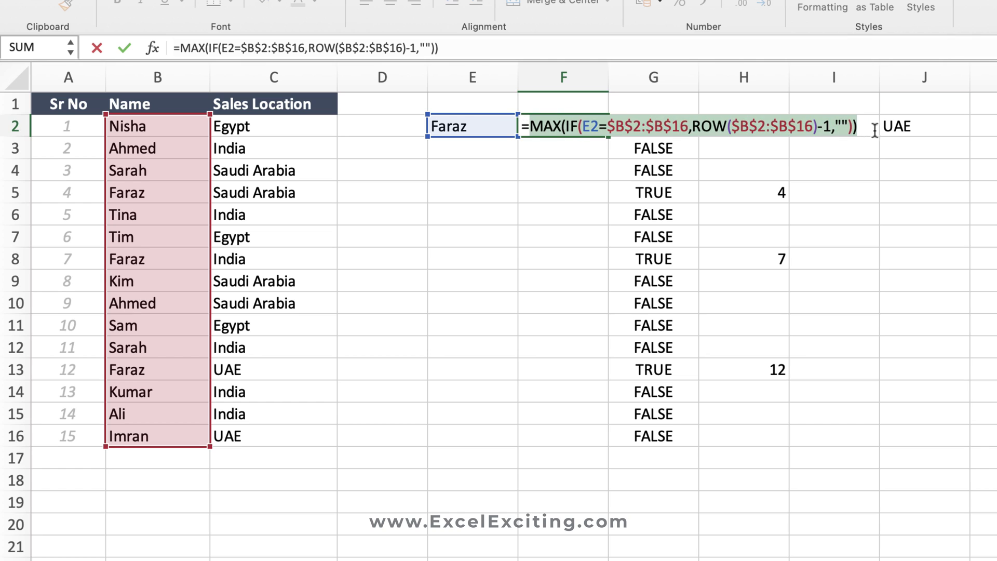
key(super+x)
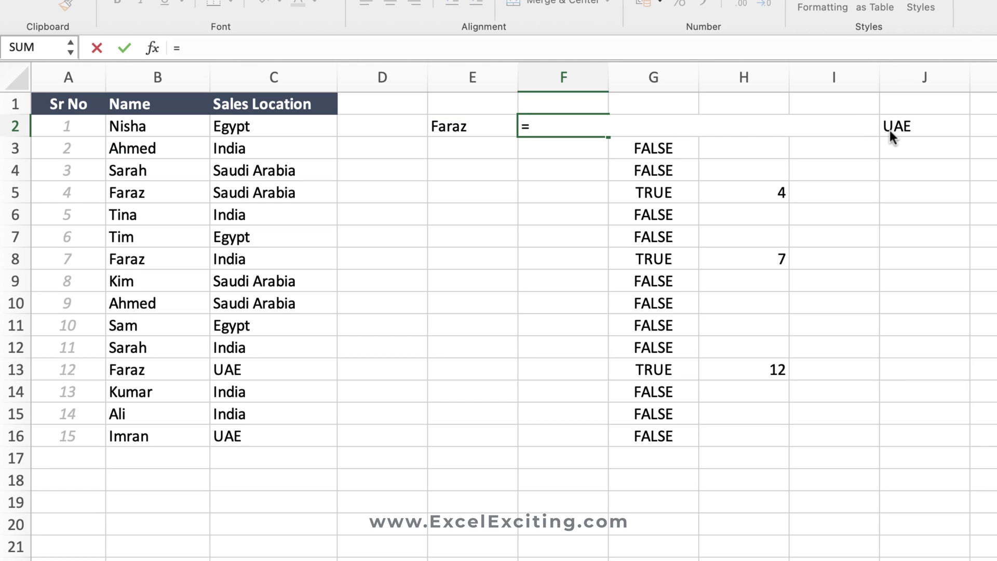
text(i)
key(Tab)
key(BackSpace)
key(BackSpace)
key(BackSpace)
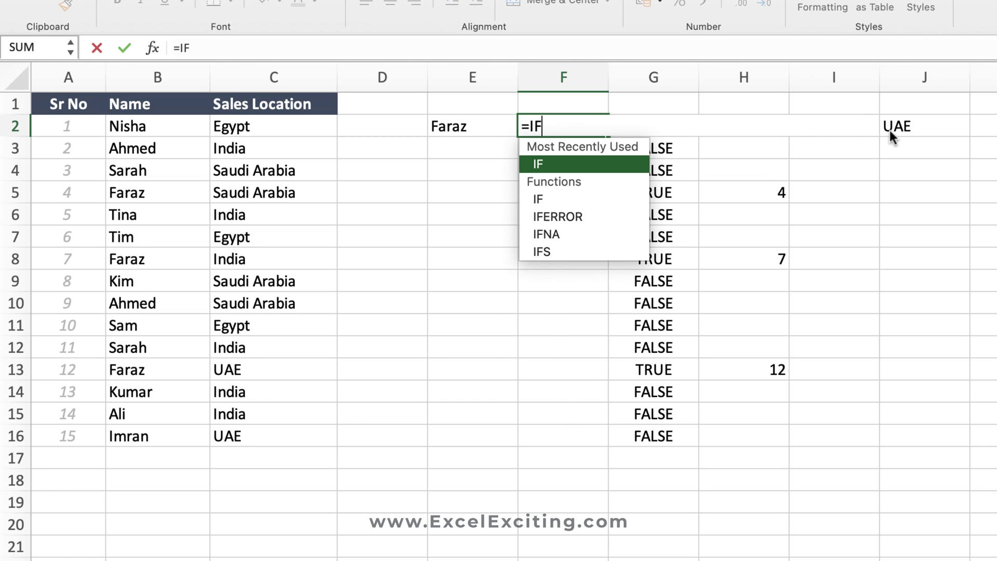
text(ind)
key(Tab)
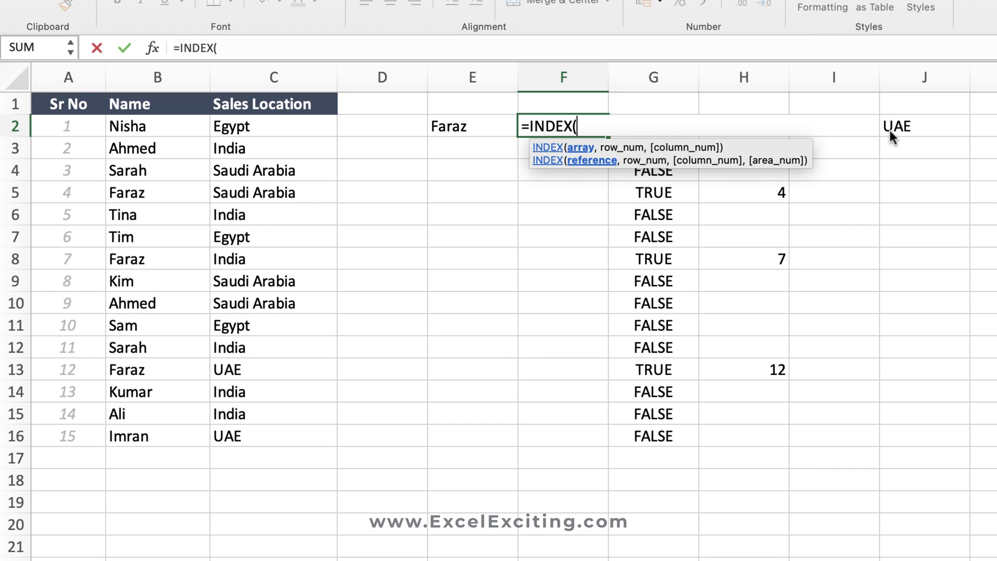
Complete INDEX with MAX(IF…) as the row, moving its range to $C$2:$C$16 to return UAE
drag(177, 127, 178, 428)
key(F4)
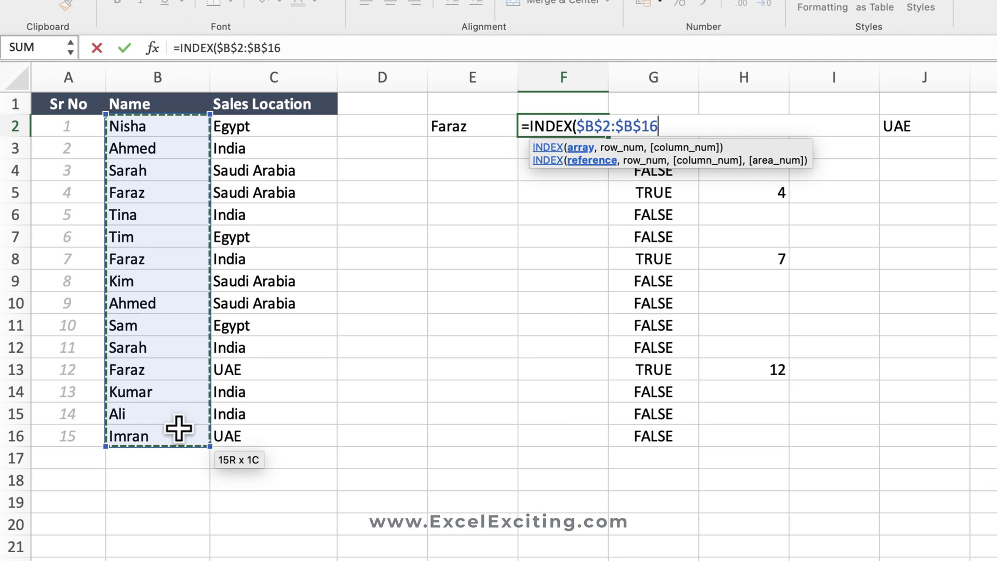
text(,)
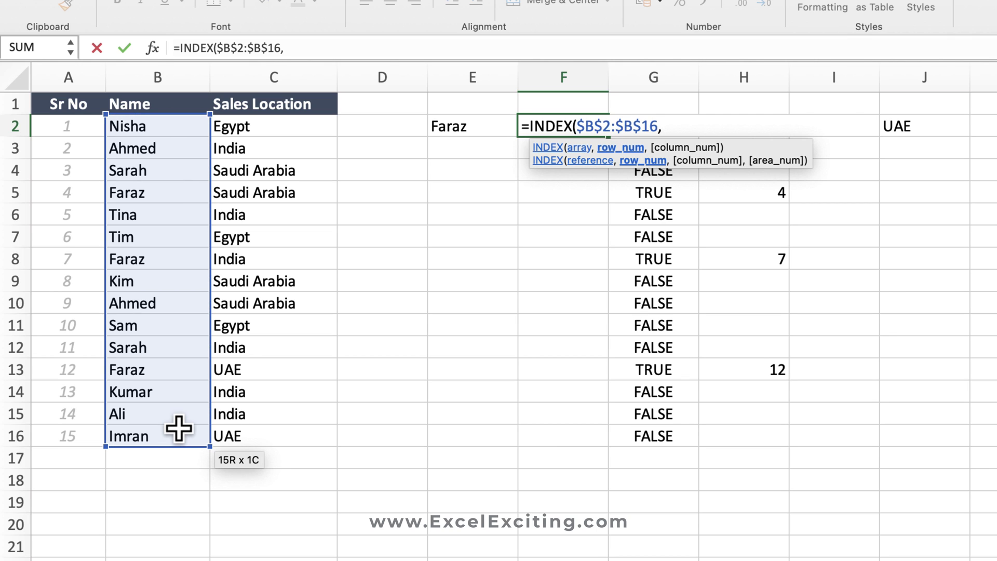
key(super+v)
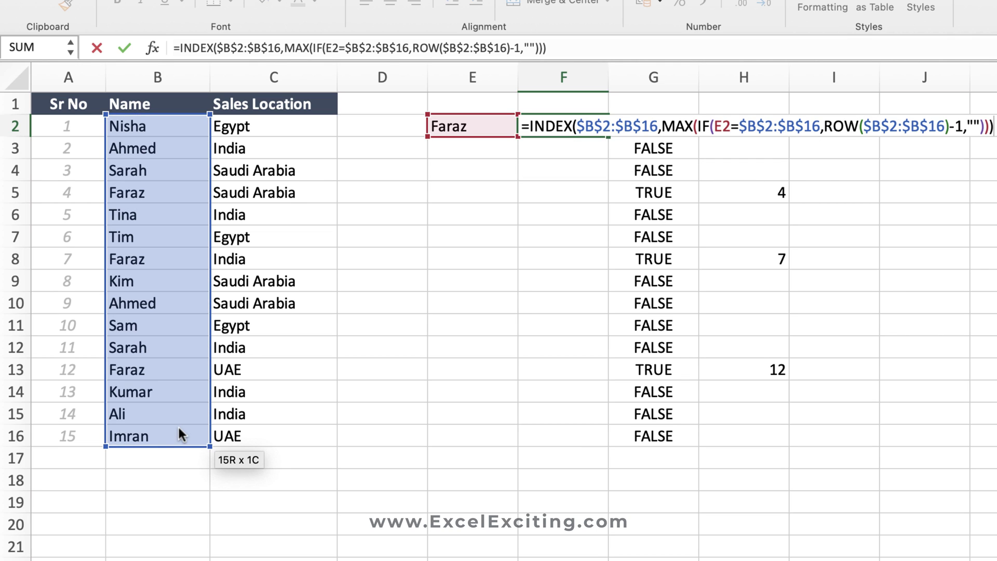
key(Return)
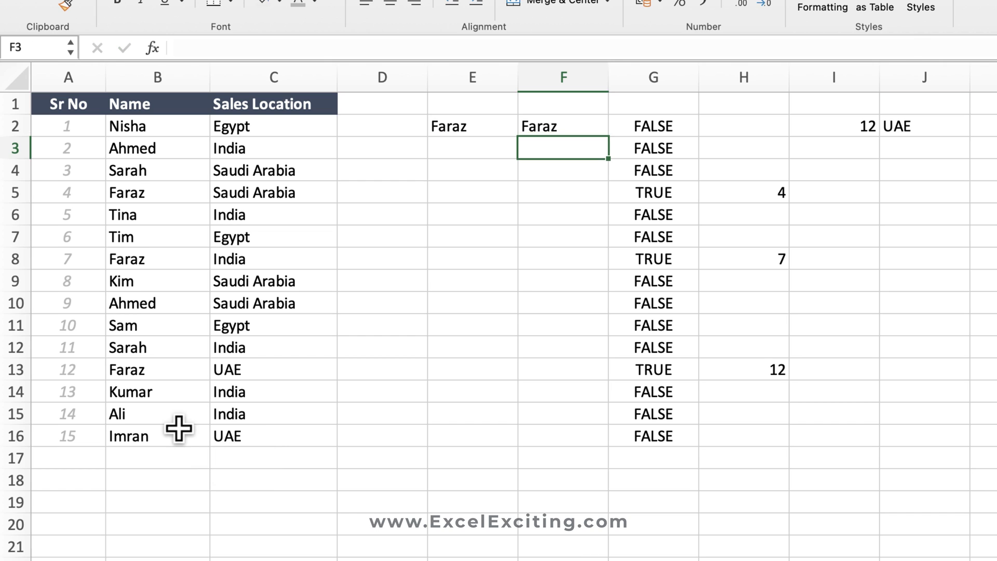
double_click(564, 127)
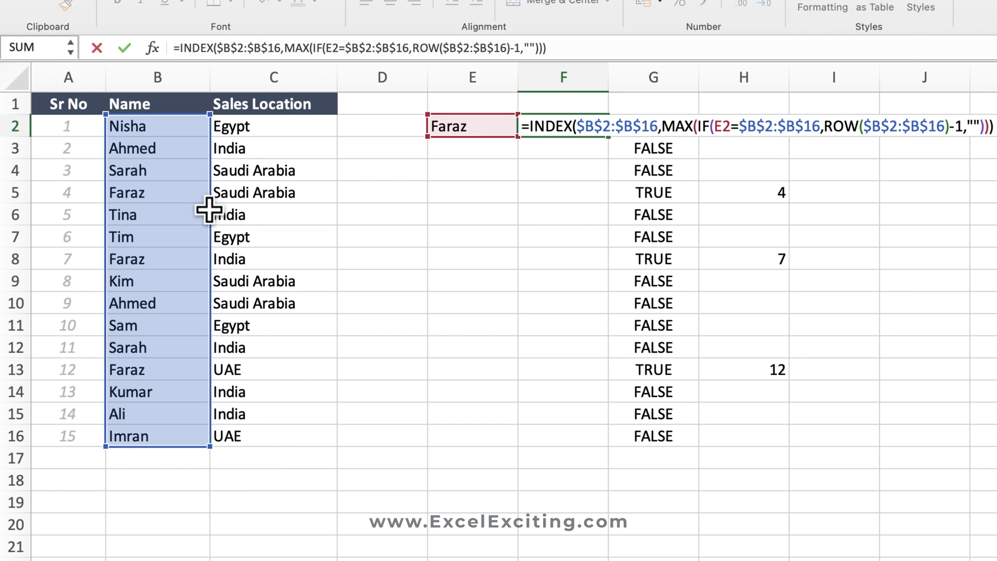
drag(210, 215, 239, 214)
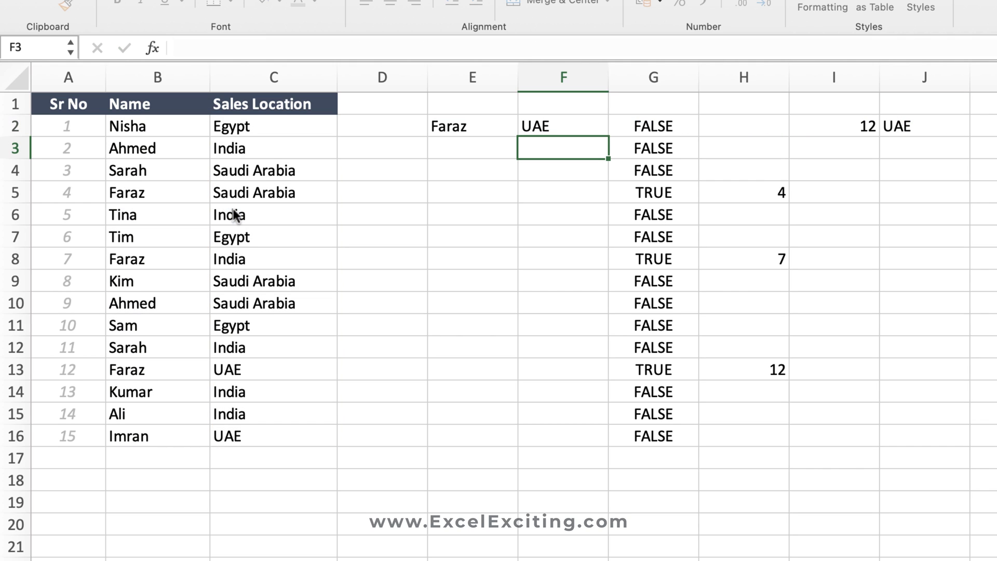
key(Return)
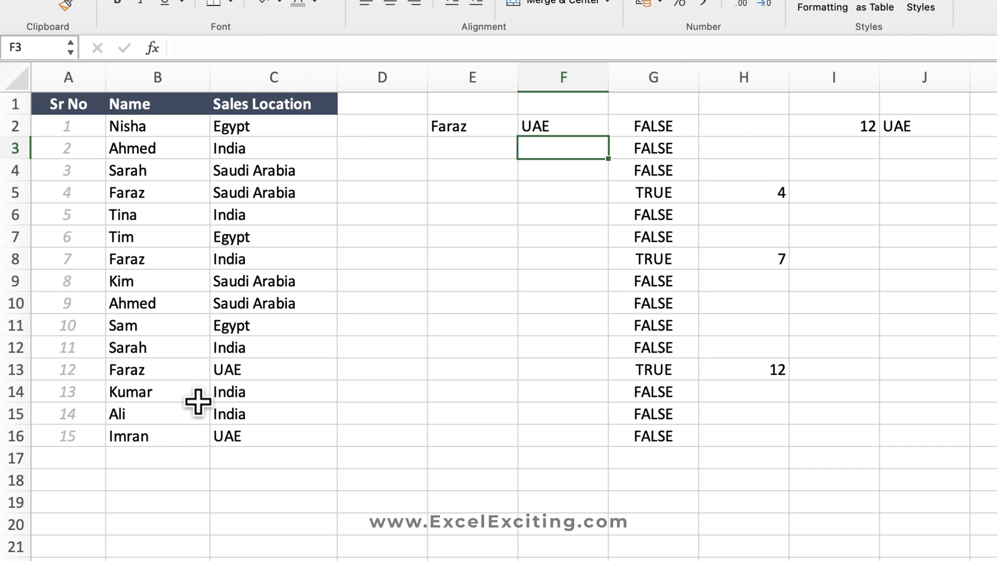
double_click(565, 127)
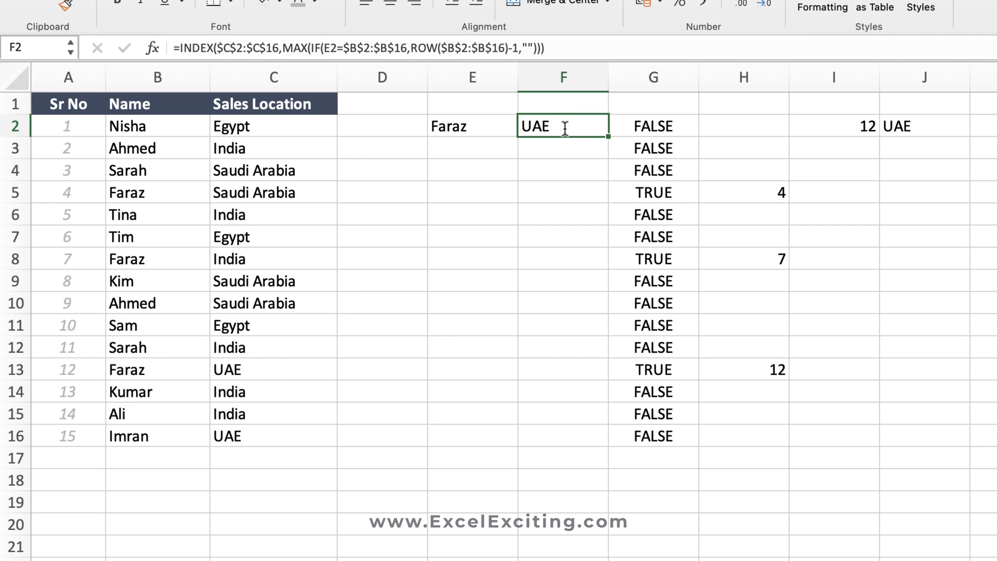